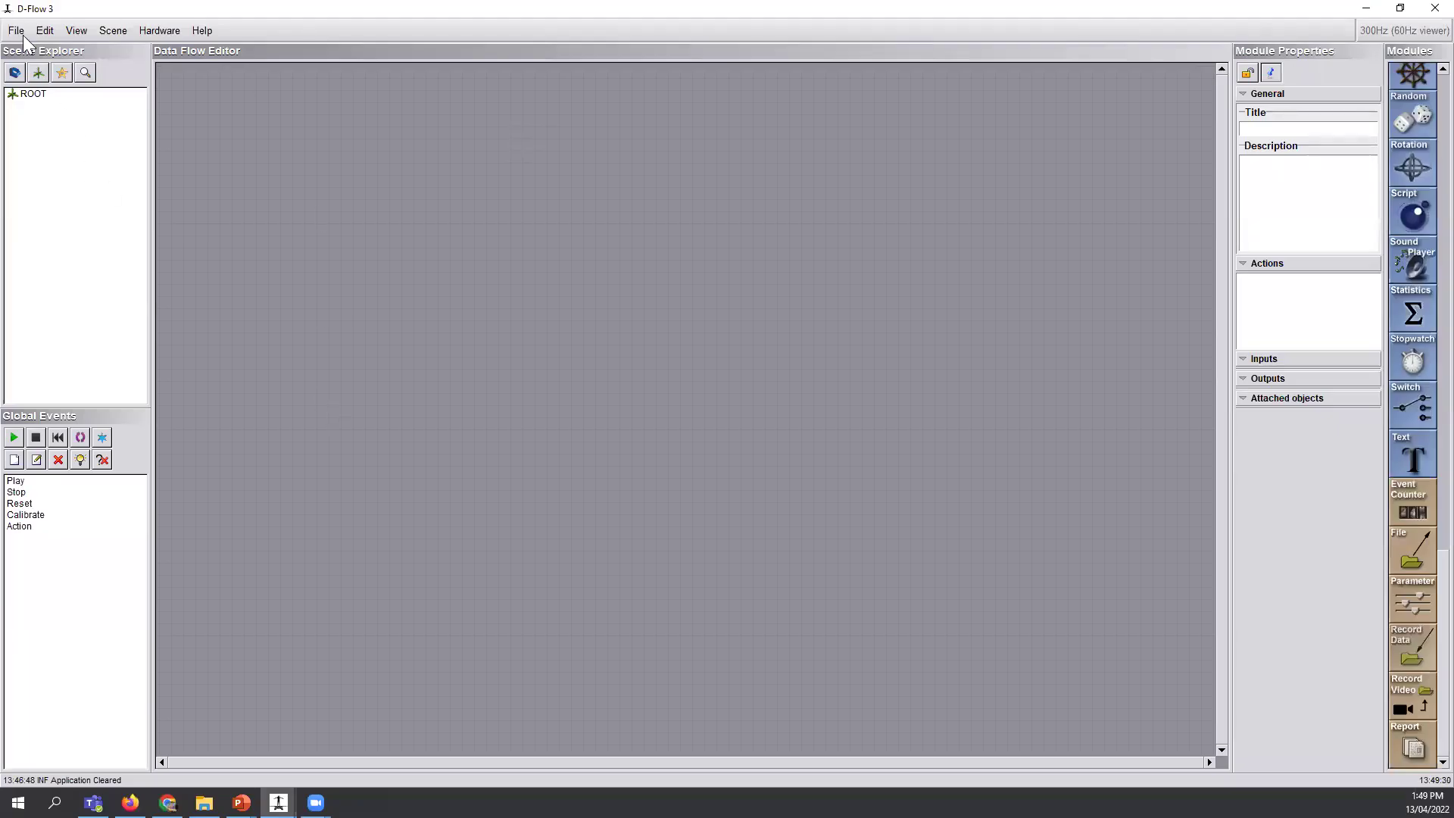
# Load the distancerogerMan.caren application from File > Recent Applications.
pyautogui.click(17, 31)
pyautogui.moveTo(92, 194)
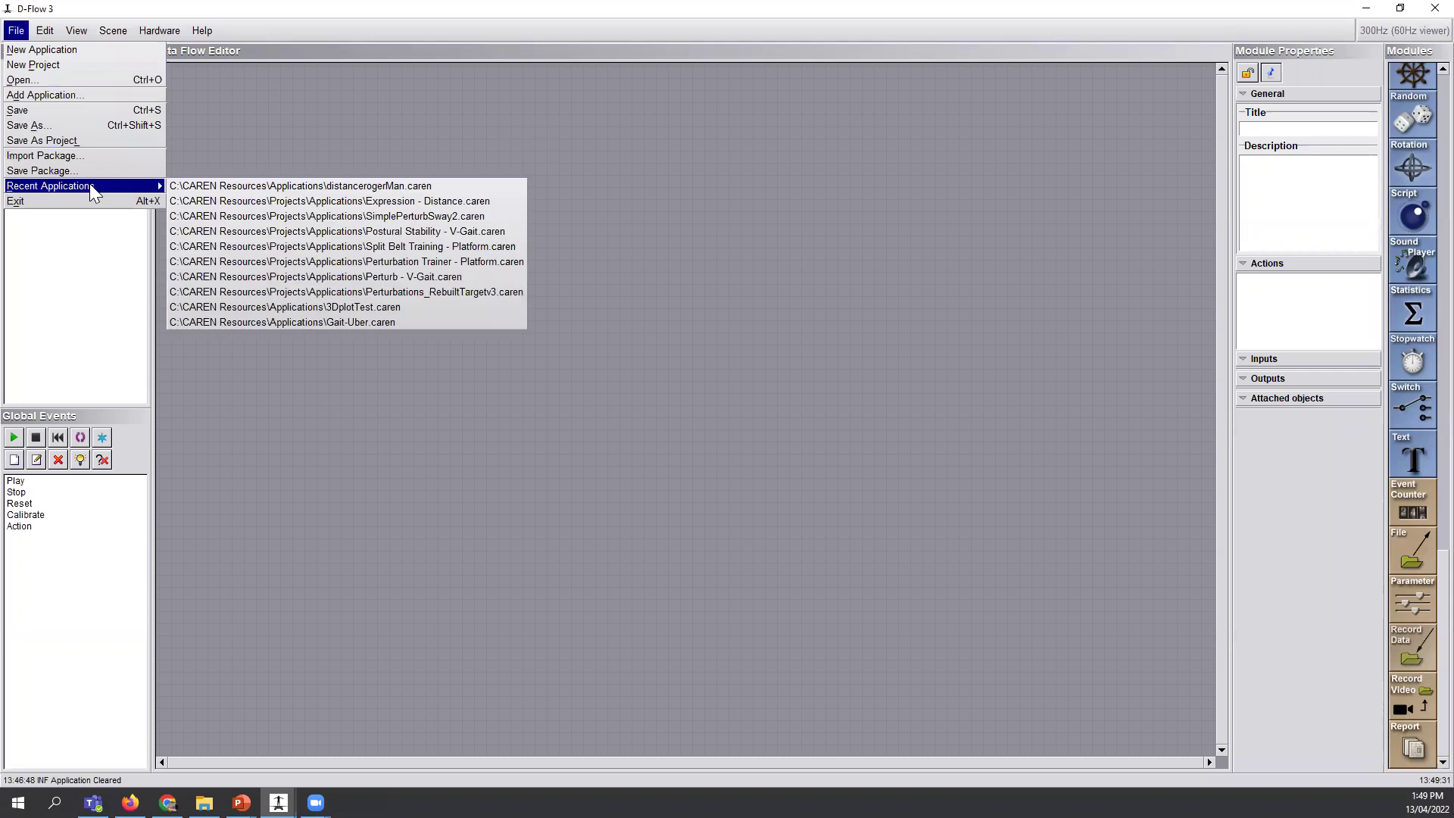
pyautogui.click(227, 186)
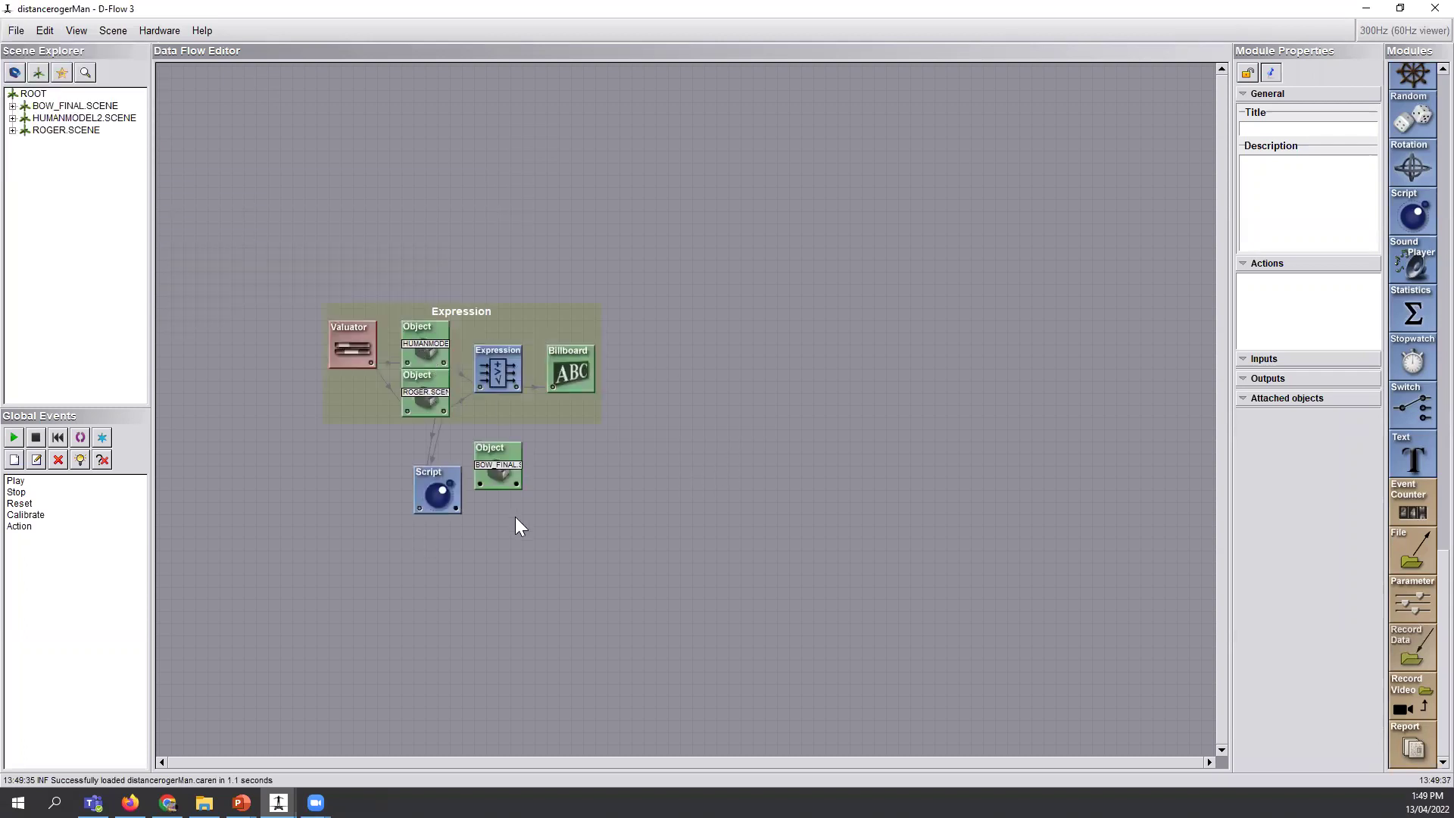
# Bring the DRS 3D window forward and rotate the view showing 'Distance between people 16.88'.
pyautogui.click(279, 803)
pyautogui.click(197, 731)
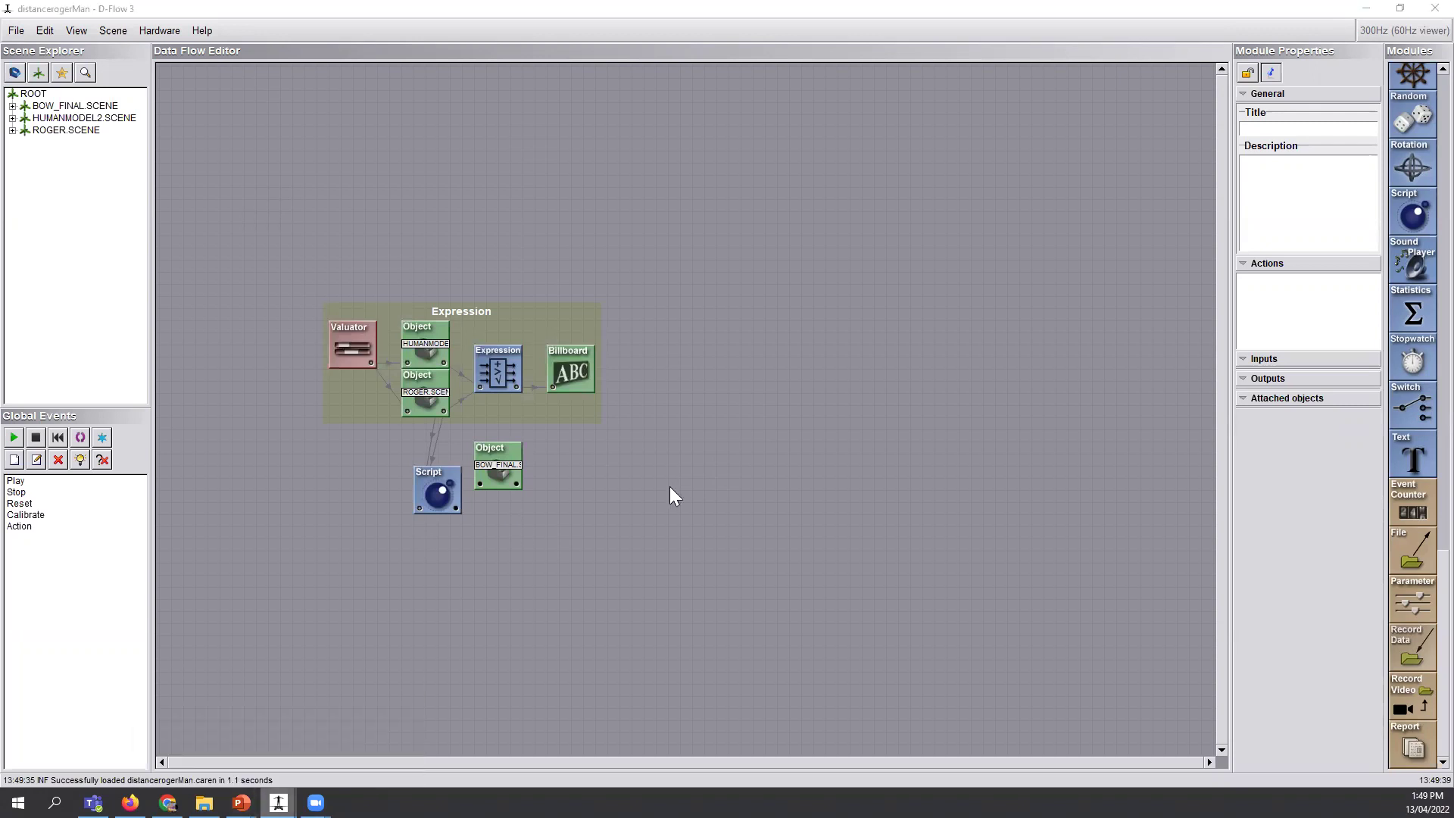
pyautogui.moveTo(986, 244); pyautogui.dragTo(1010, 321)
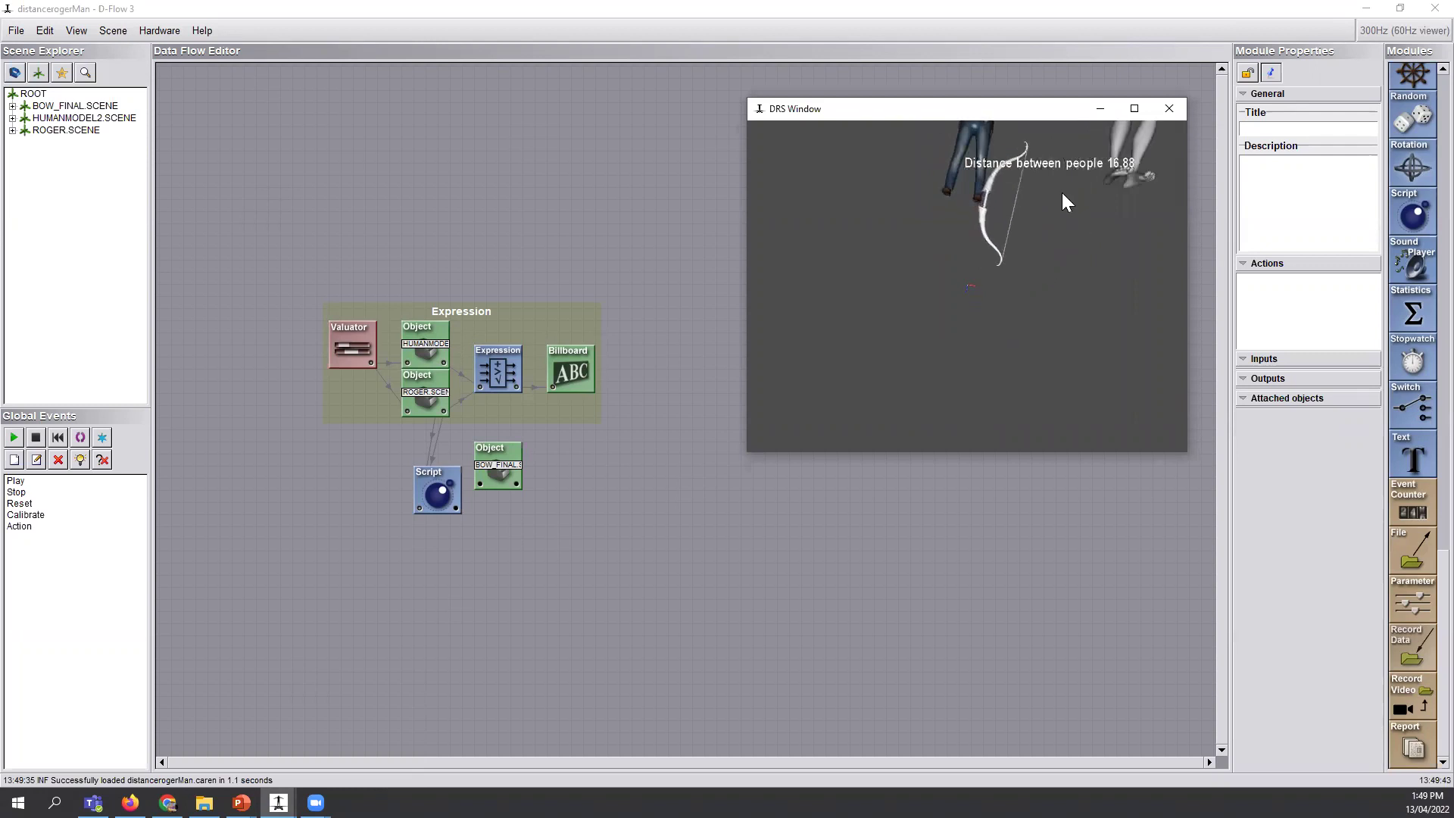
# Zoom out to show both figures and set the HUMANMODEL2 scaling offset to 1.02.
pyautogui.moveTo(1062, 195); pyautogui.dragTo(1020, 274)
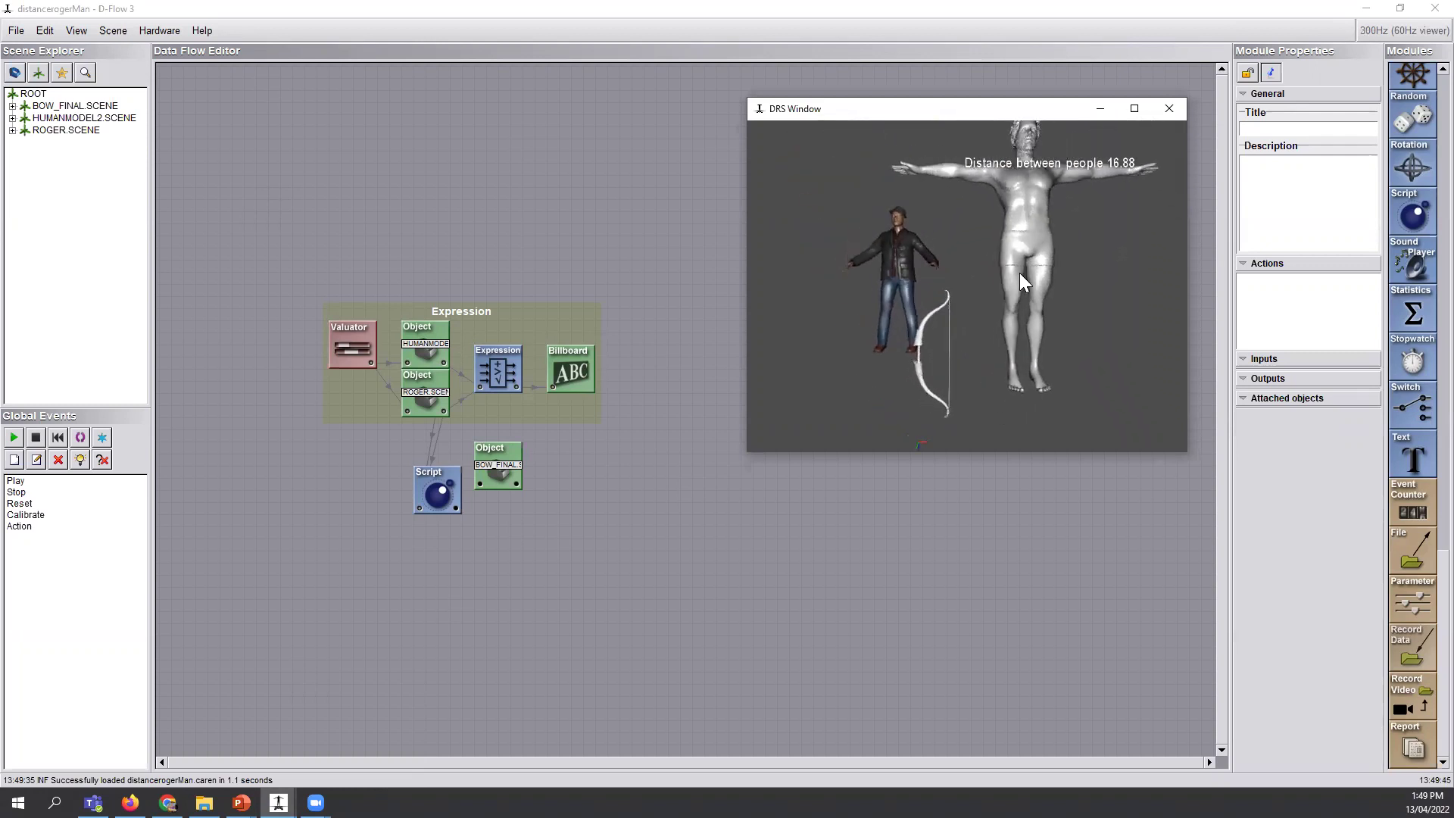
pyautogui.click(420, 349)
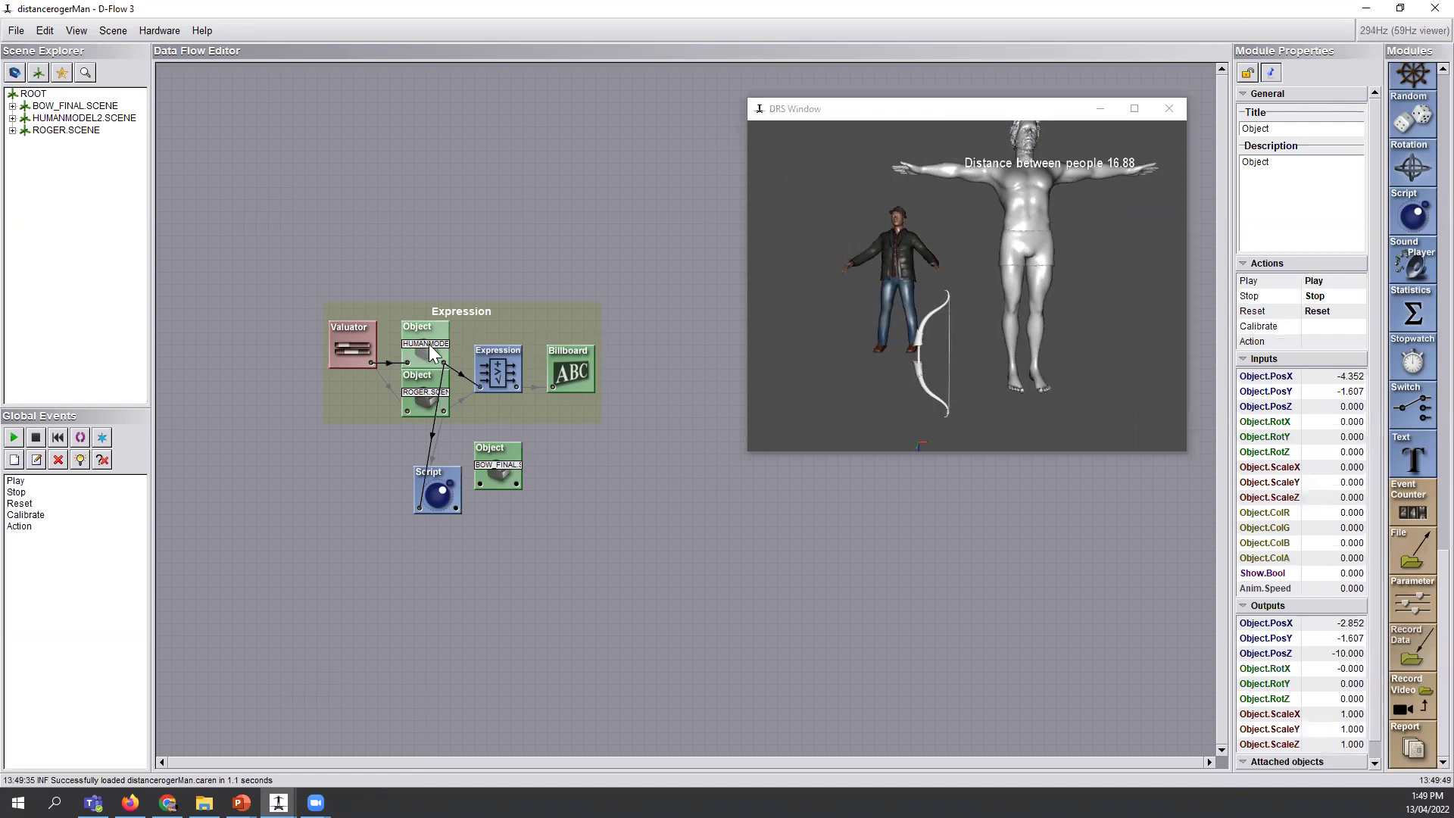
pyautogui.doubleClick(429, 344)
pyautogui.moveTo(359, 377); pyautogui.dragTo(122, 286)
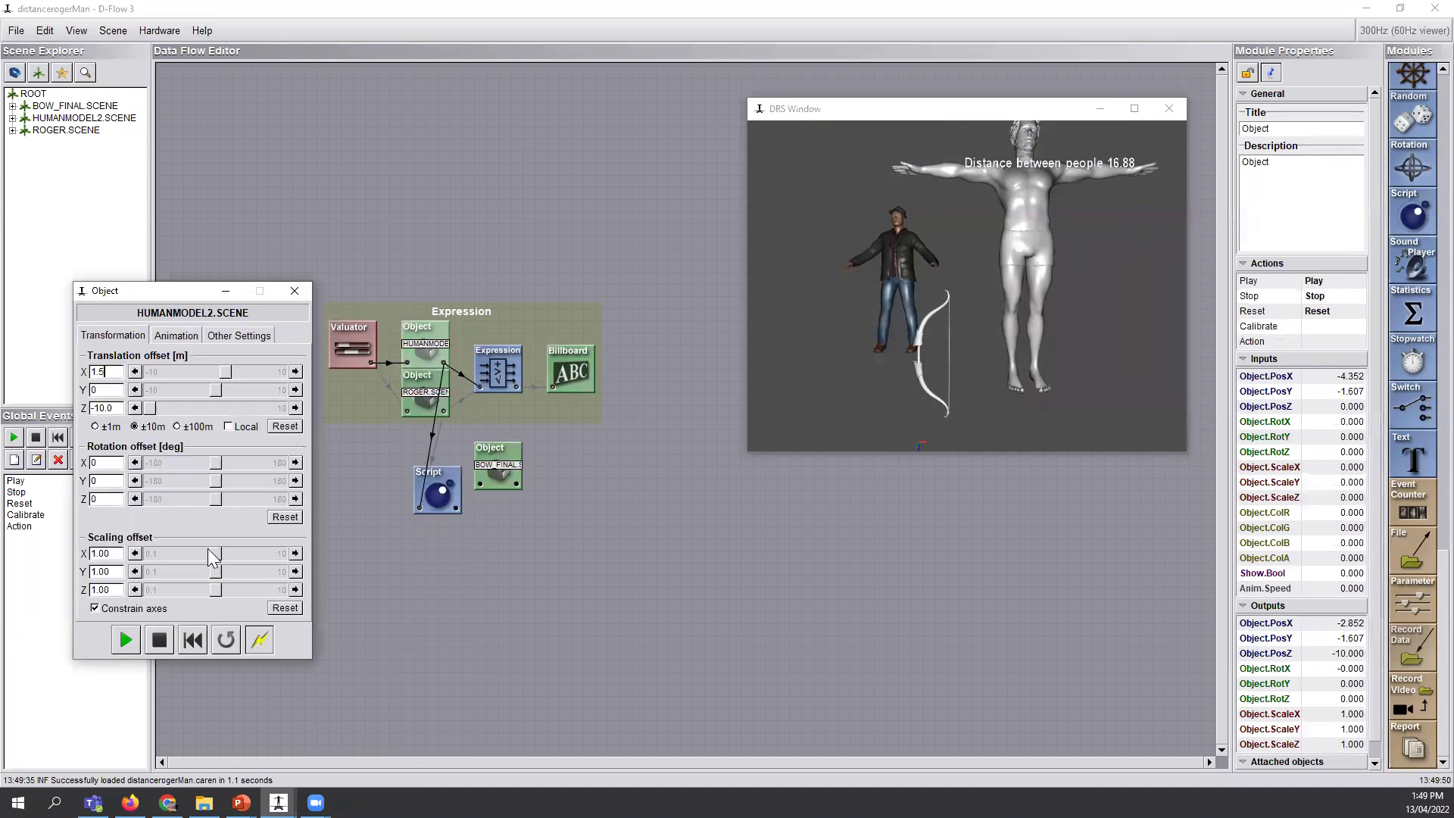
pyautogui.moveTo(210, 551); pyautogui.dragTo(213, 552)
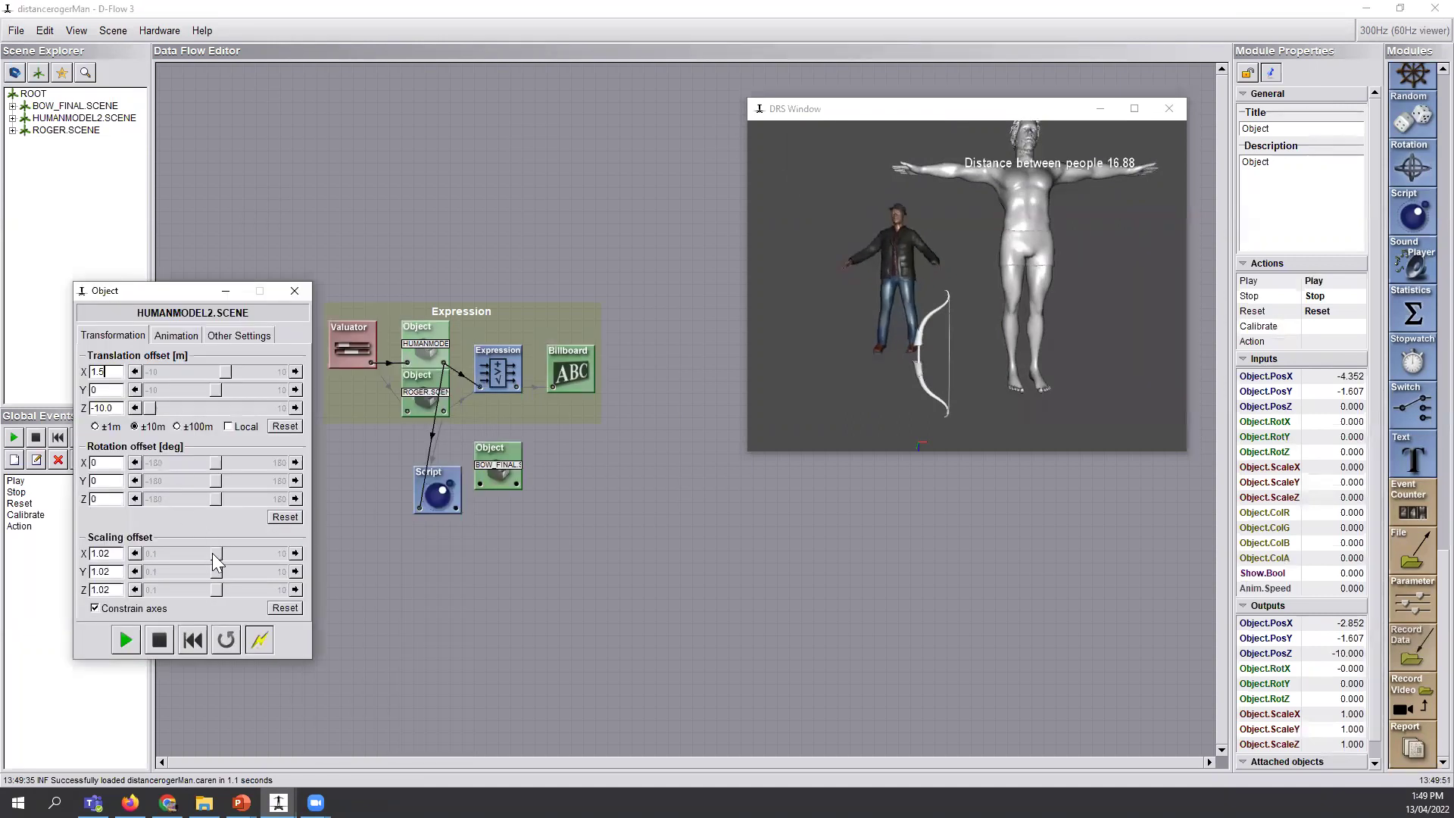
pyautogui.click(295, 291)
# Review the ROGER object's settings: position 9.4, 10, -10 with 0.1 scaling.
pyautogui.click(422, 396)
pyautogui.doubleClick(424, 401)
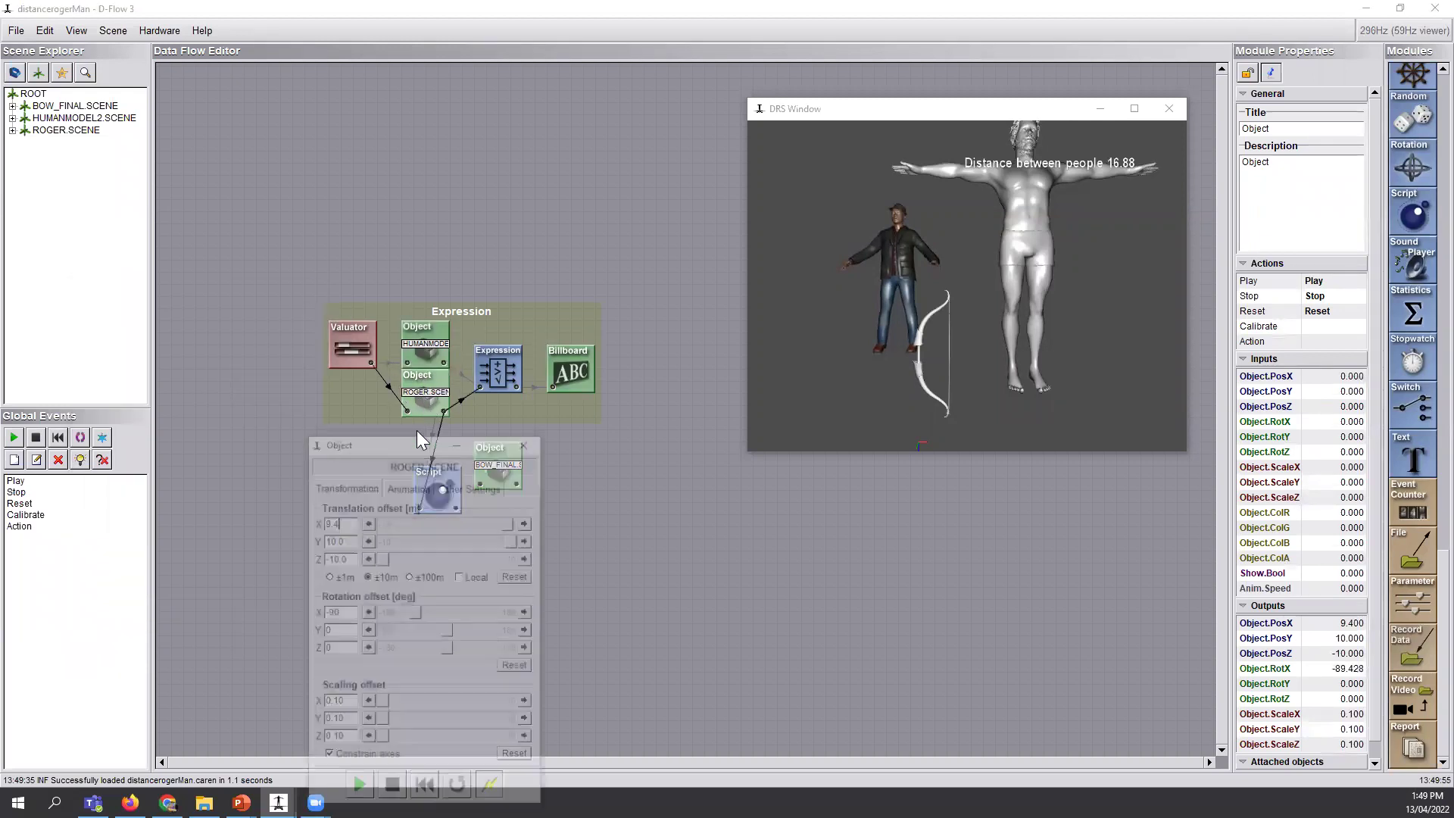
pyautogui.moveTo(405, 437); pyautogui.dragTo(253, 356)
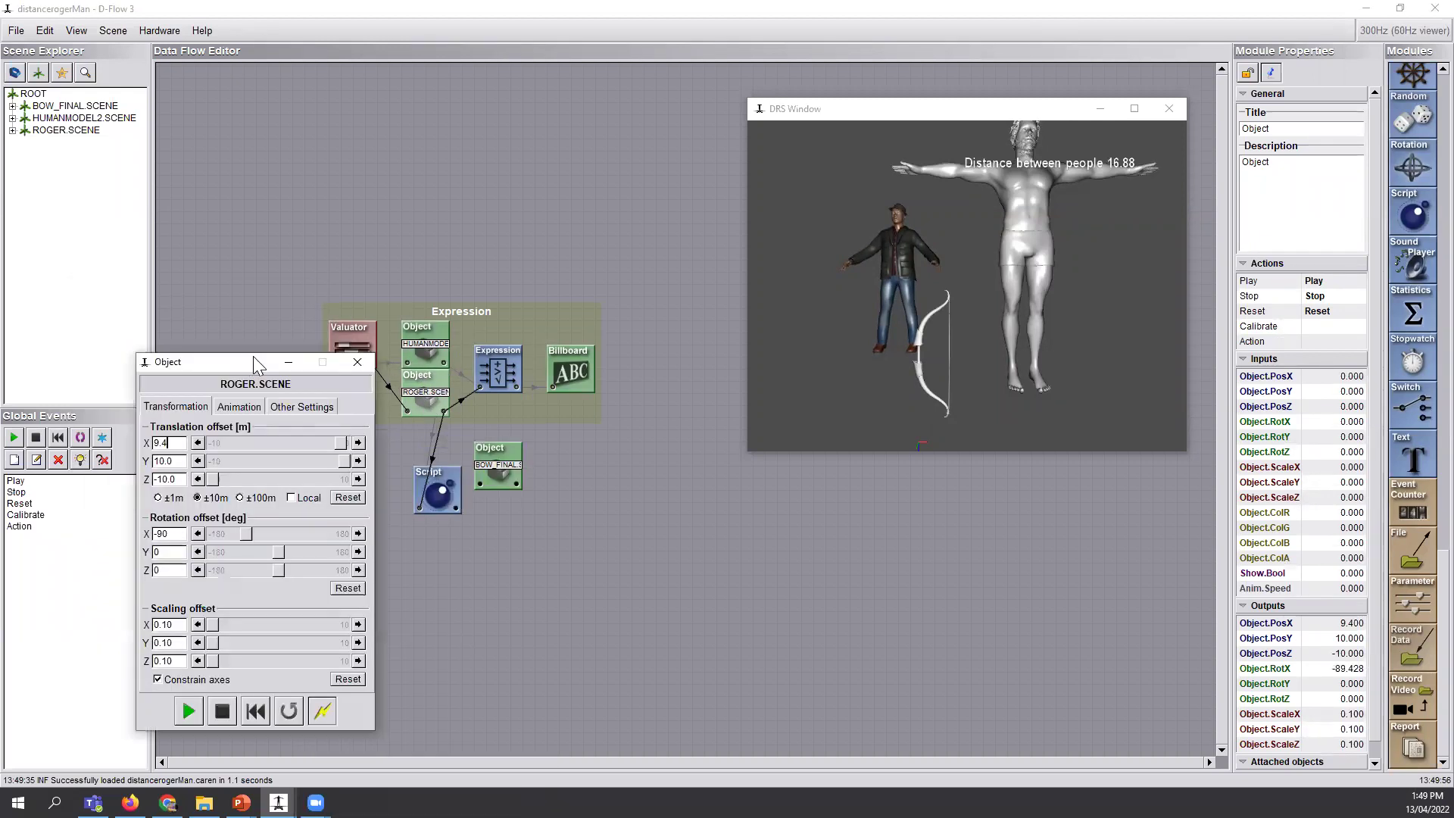
pyautogui.click(359, 368)
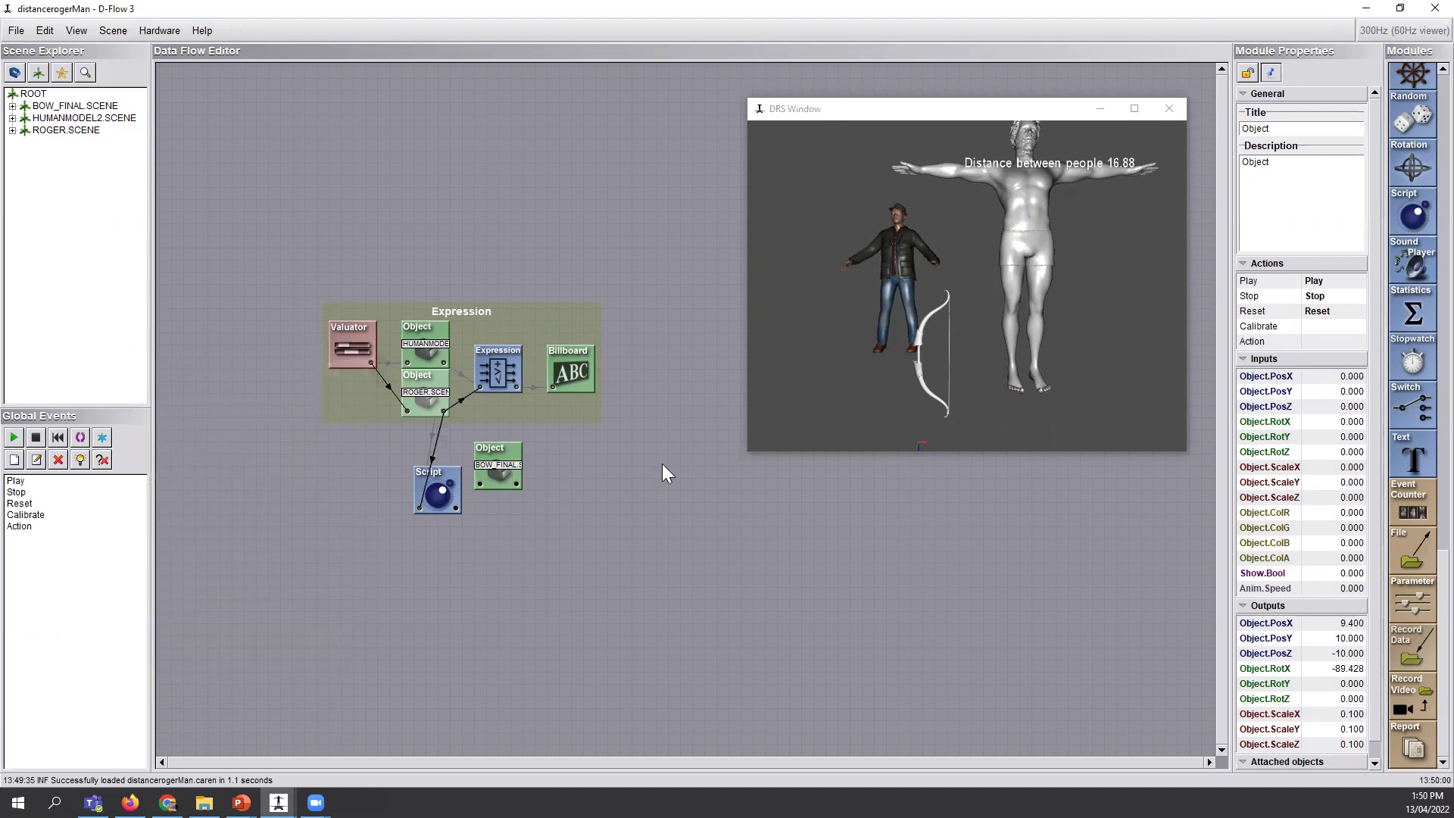
# Drop the Script module into the Expression group and open the Expression's Distance formula.
pyautogui.moveTo(439, 490); pyautogui.dragTo(503, 330)
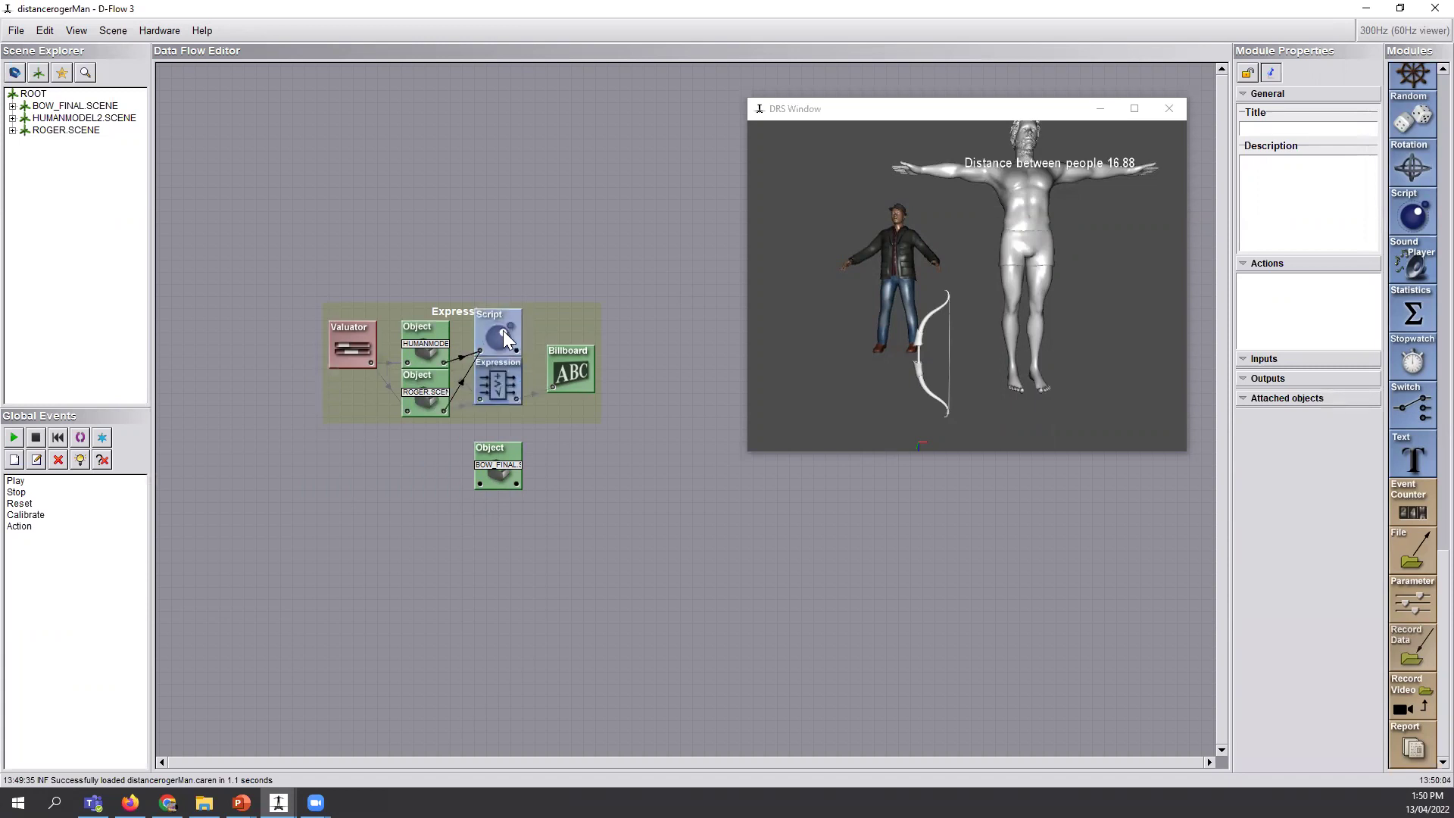
pyautogui.click(503, 393)
pyautogui.doubleClick(503, 394)
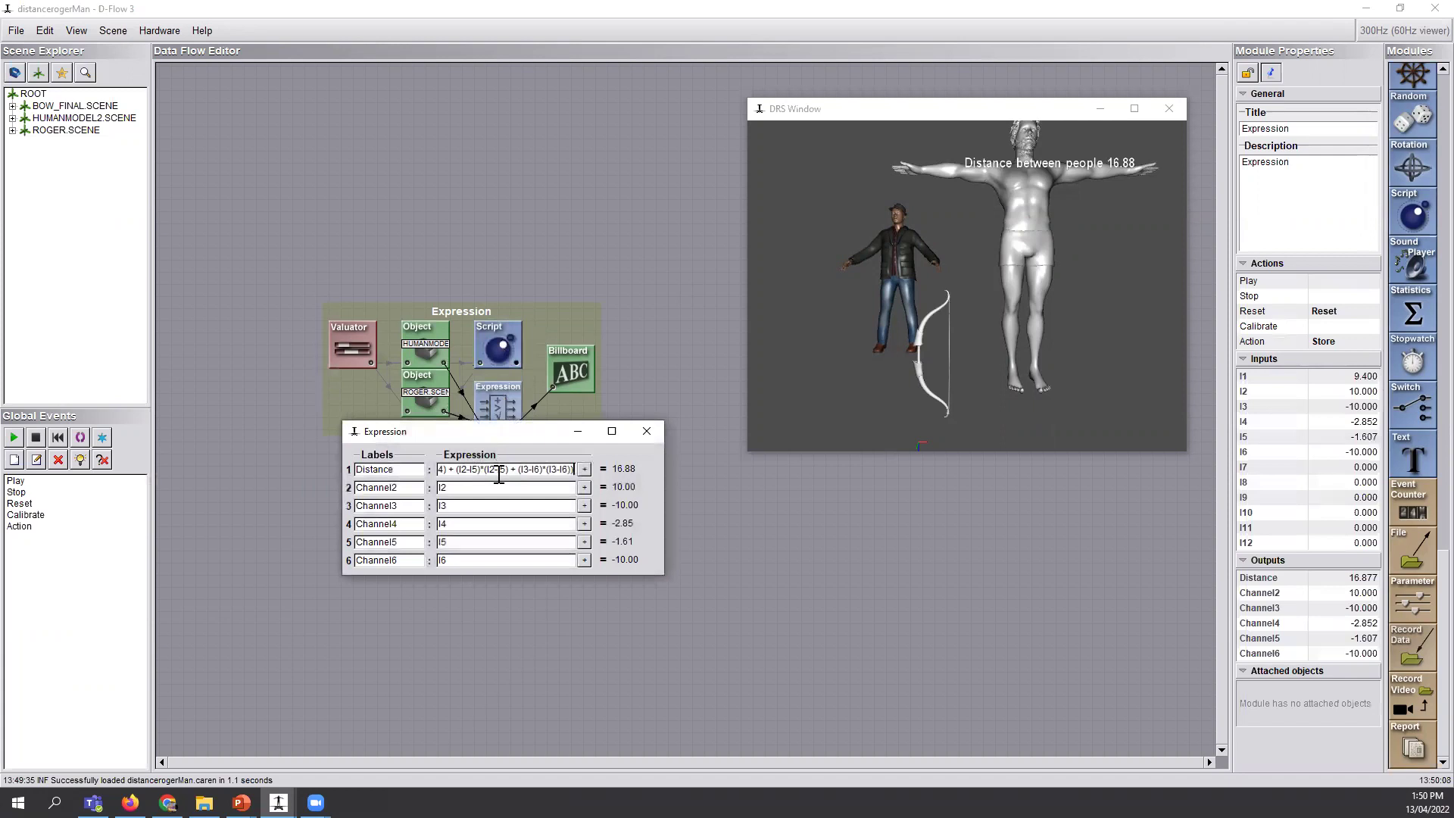
pyautogui.press('Home')
pyautogui.moveTo(539, 433); pyautogui.dragTo(519, 484)
# Inspect the connections feeding the Distance formula from both objects' positions.
pyautogui.click(460, 392)
pyautogui.click(460, 392)
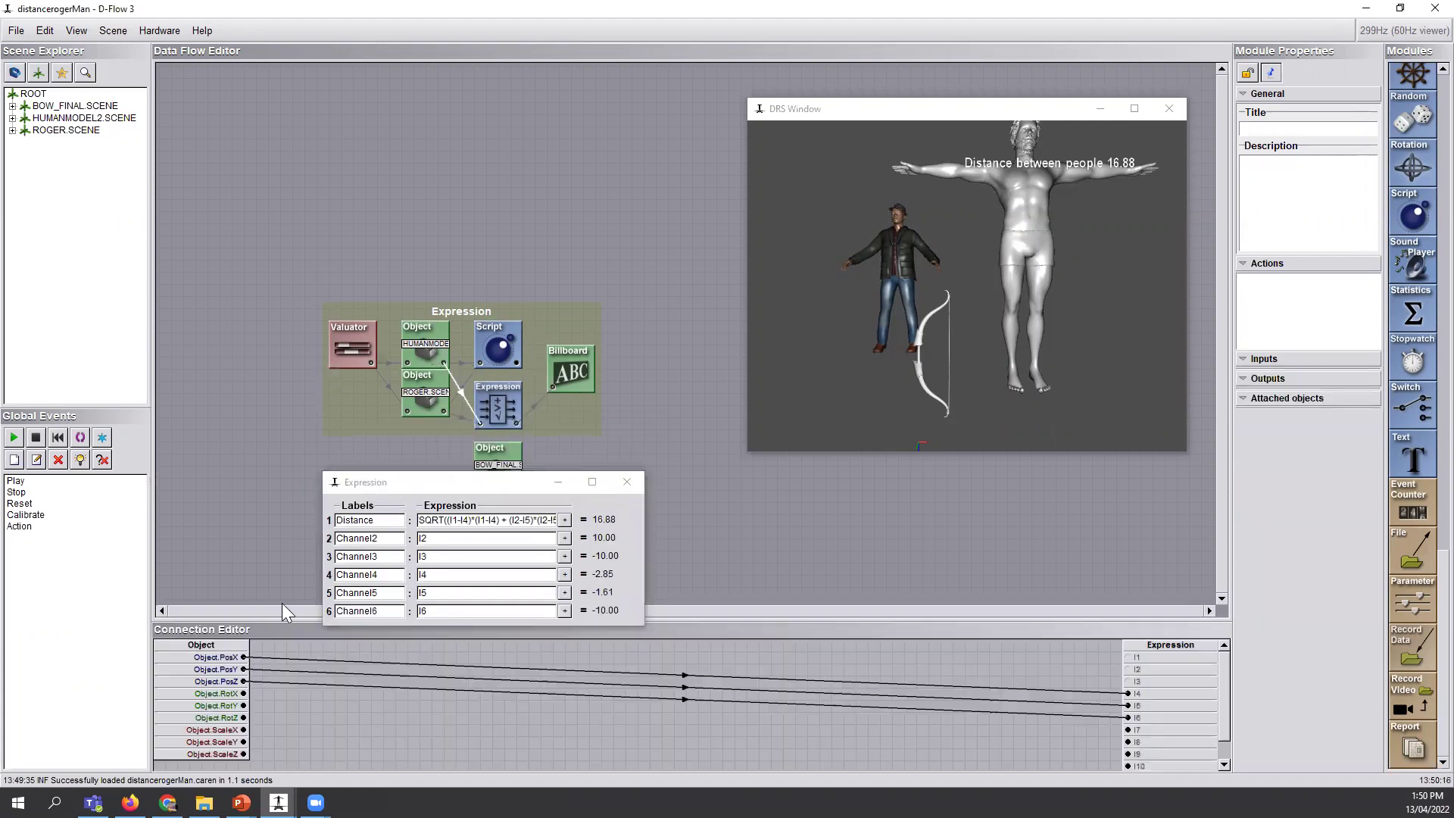
pyautogui.click(462, 416)
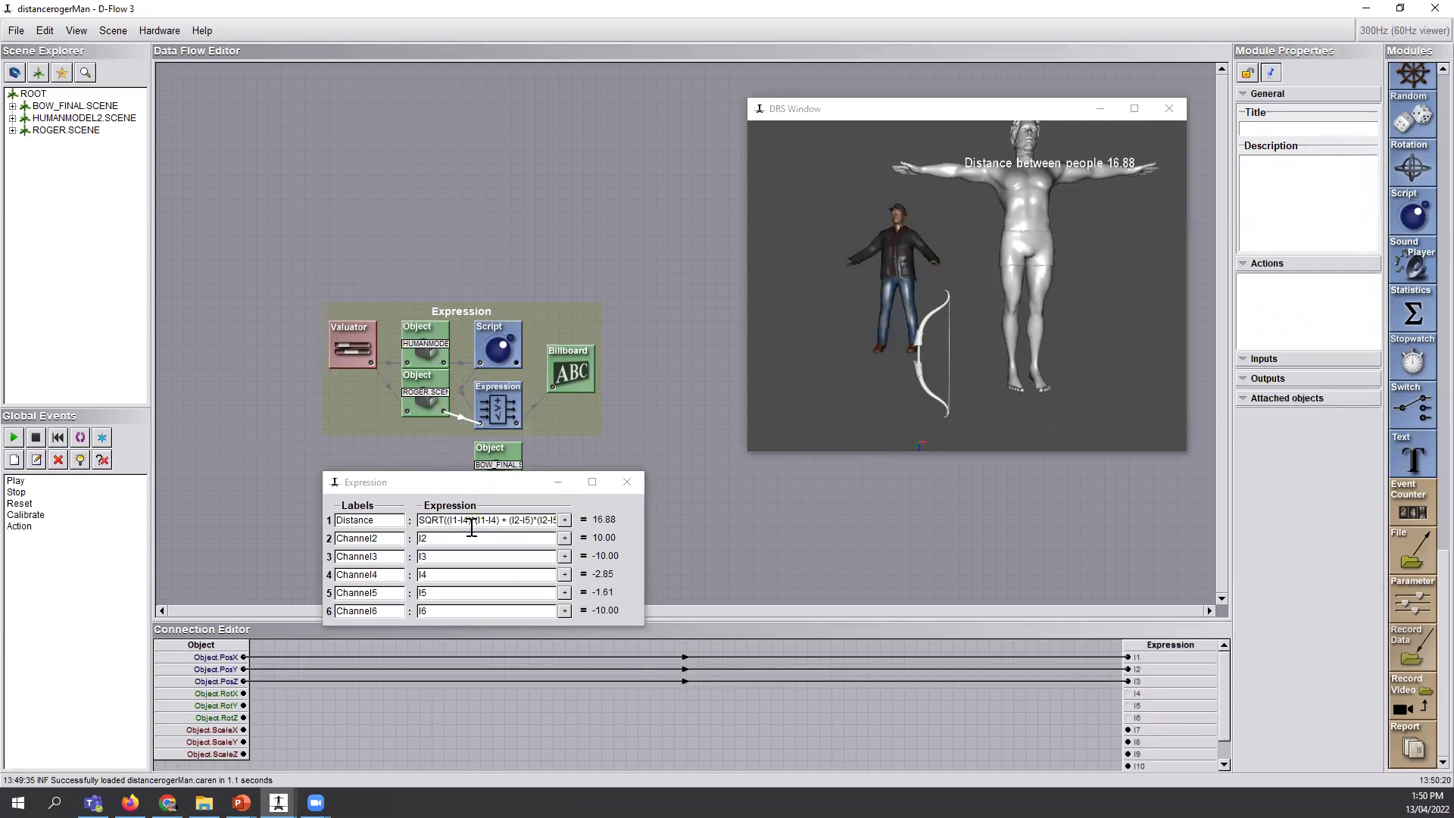
pyautogui.click(470, 521)
pyautogui.press('End')
pyautogui.press('Home')
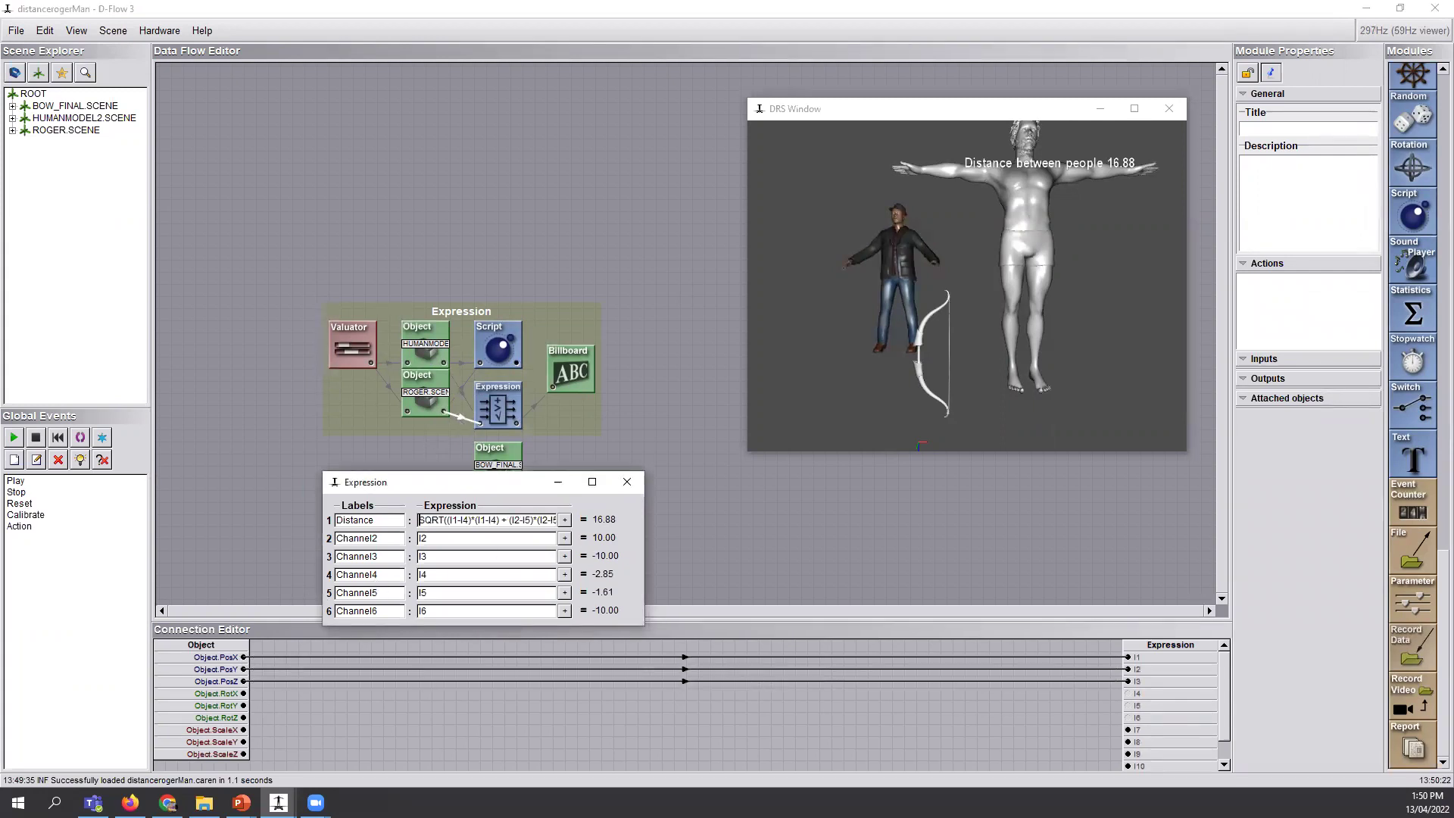
# Browse the insertable functions list and dismiss it without adding anything.
pyautogui.click(565, 521)
pyautogui.moveTo(579, 526)
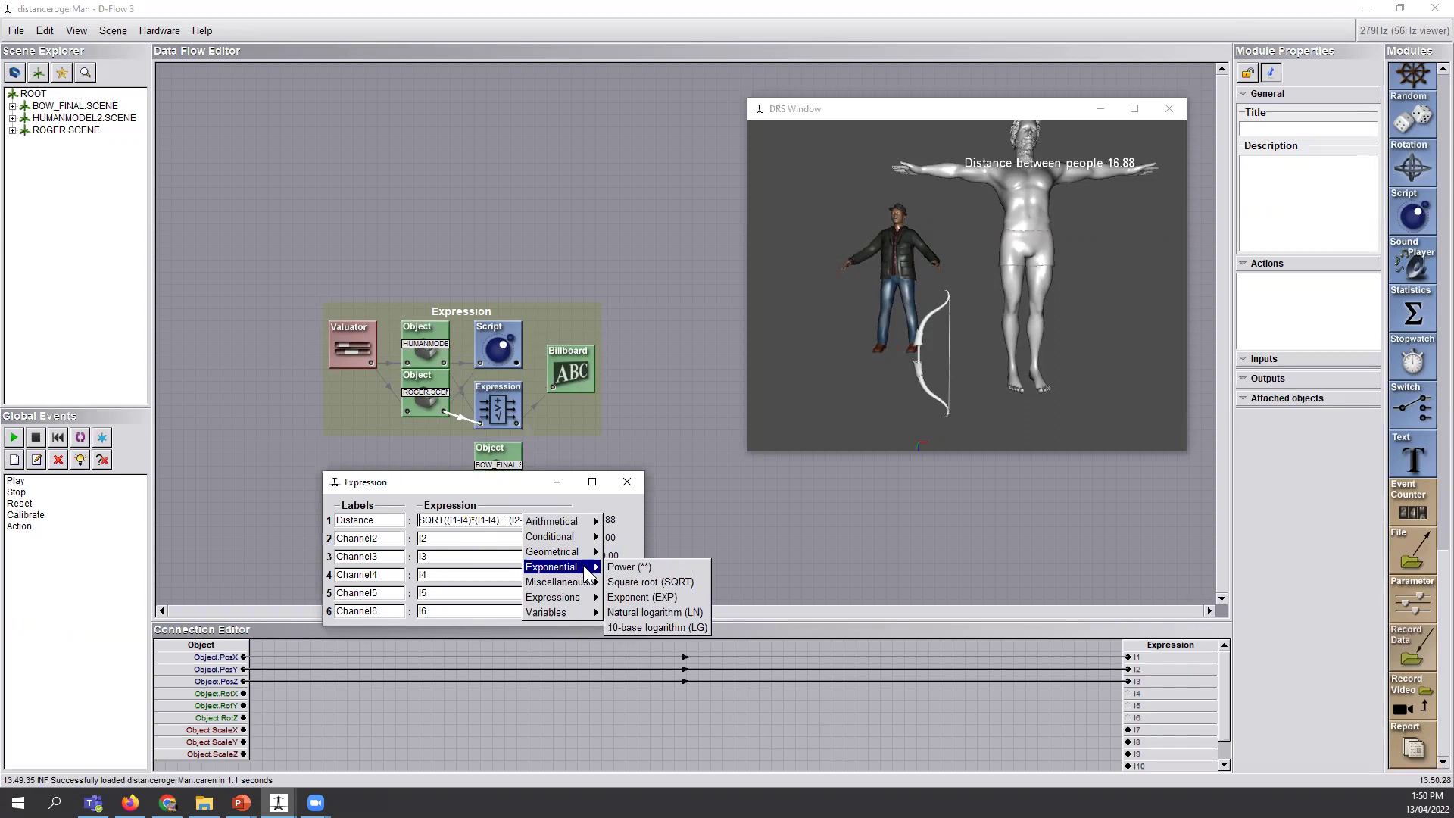
pyautogui.moveTo(587, 617)
pyautogui.click(627, 485)
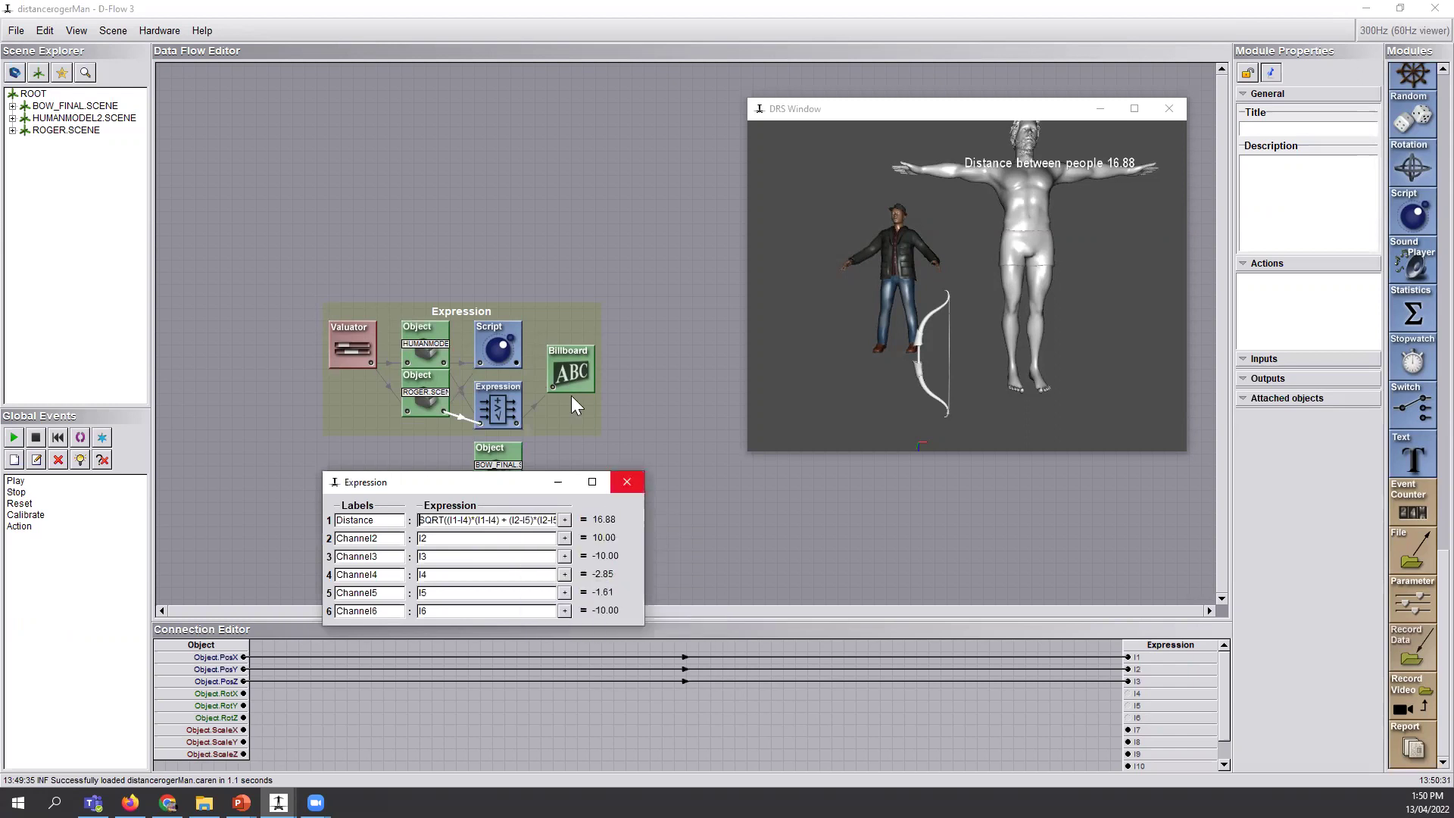
# Review the Script's inputs, outputs and objects, then run distance3d to print 2.4494897427832.
pyautogui.doubleClick(499, 349)
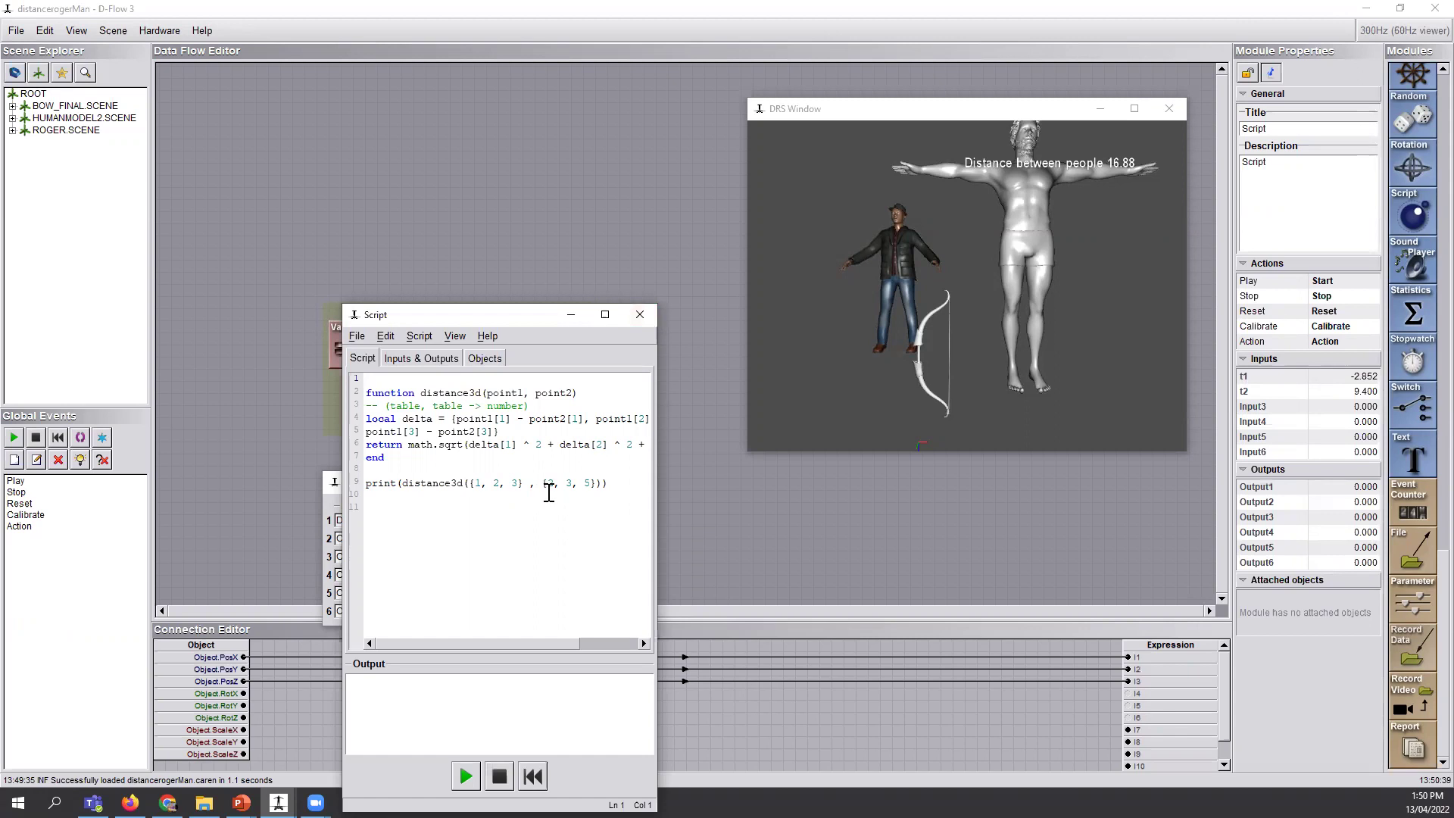
pyautogui.click(453, 359)
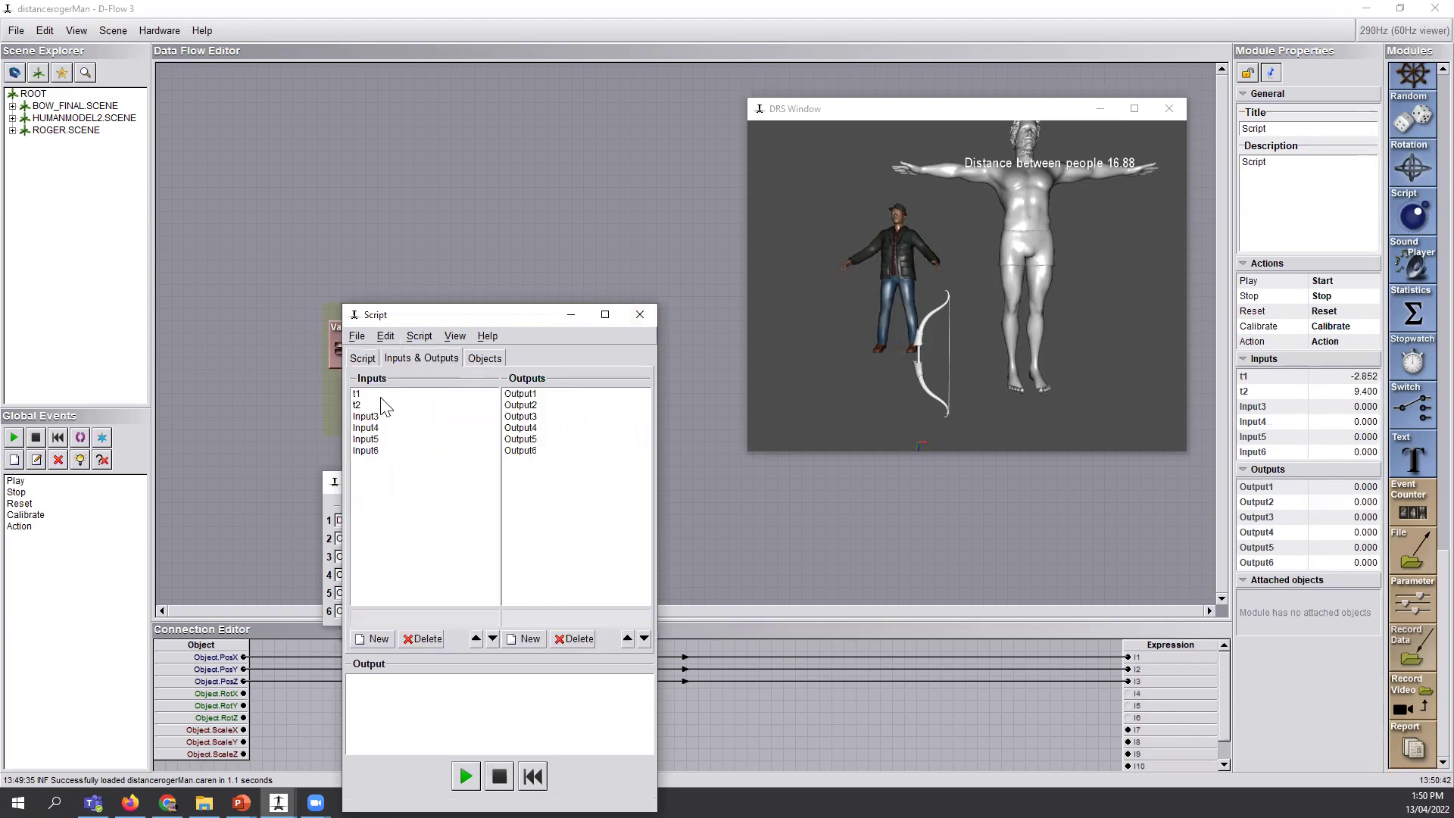
pyautogui.click(499, 361)
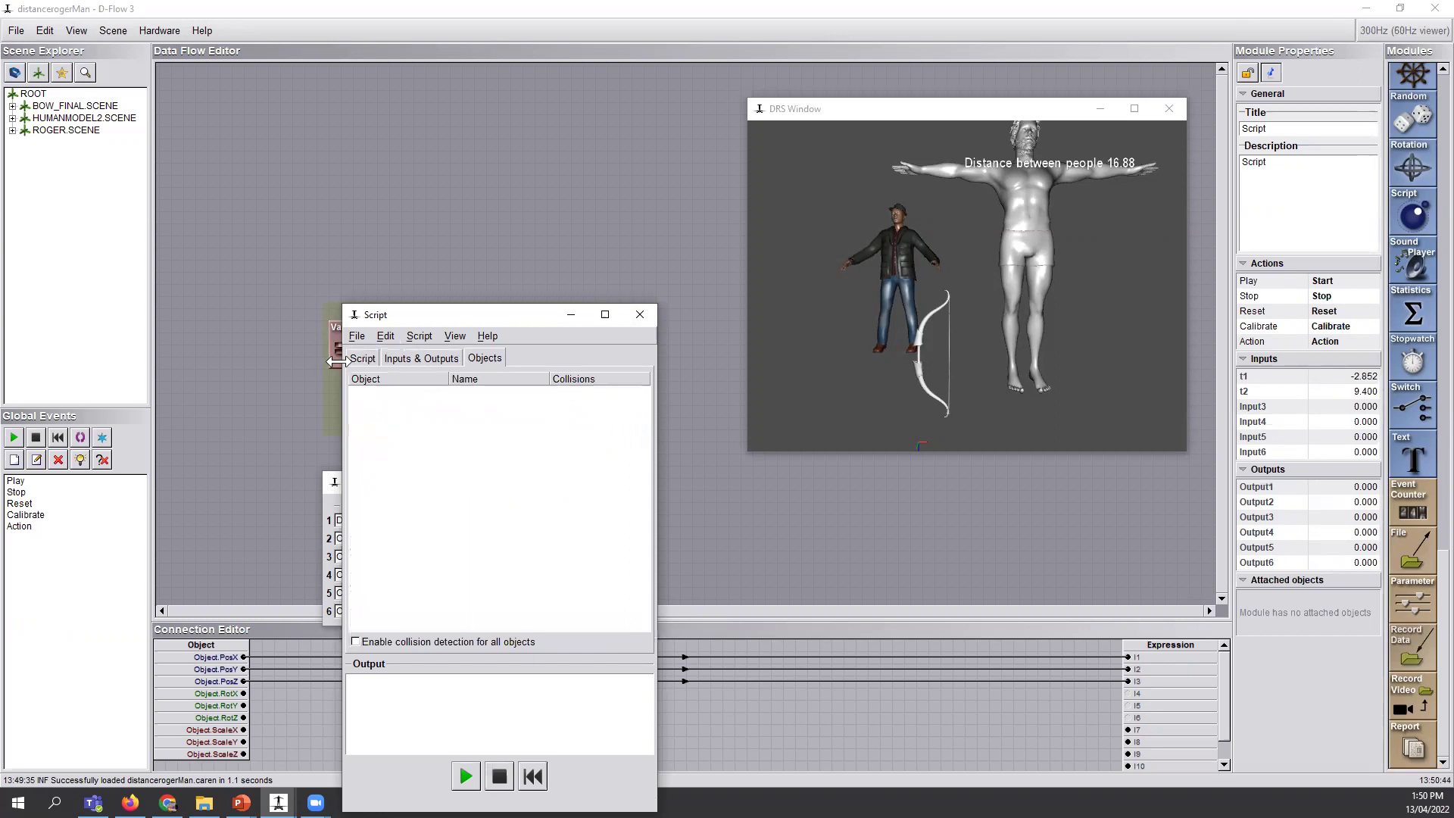
pyautogui.click(363, 359)
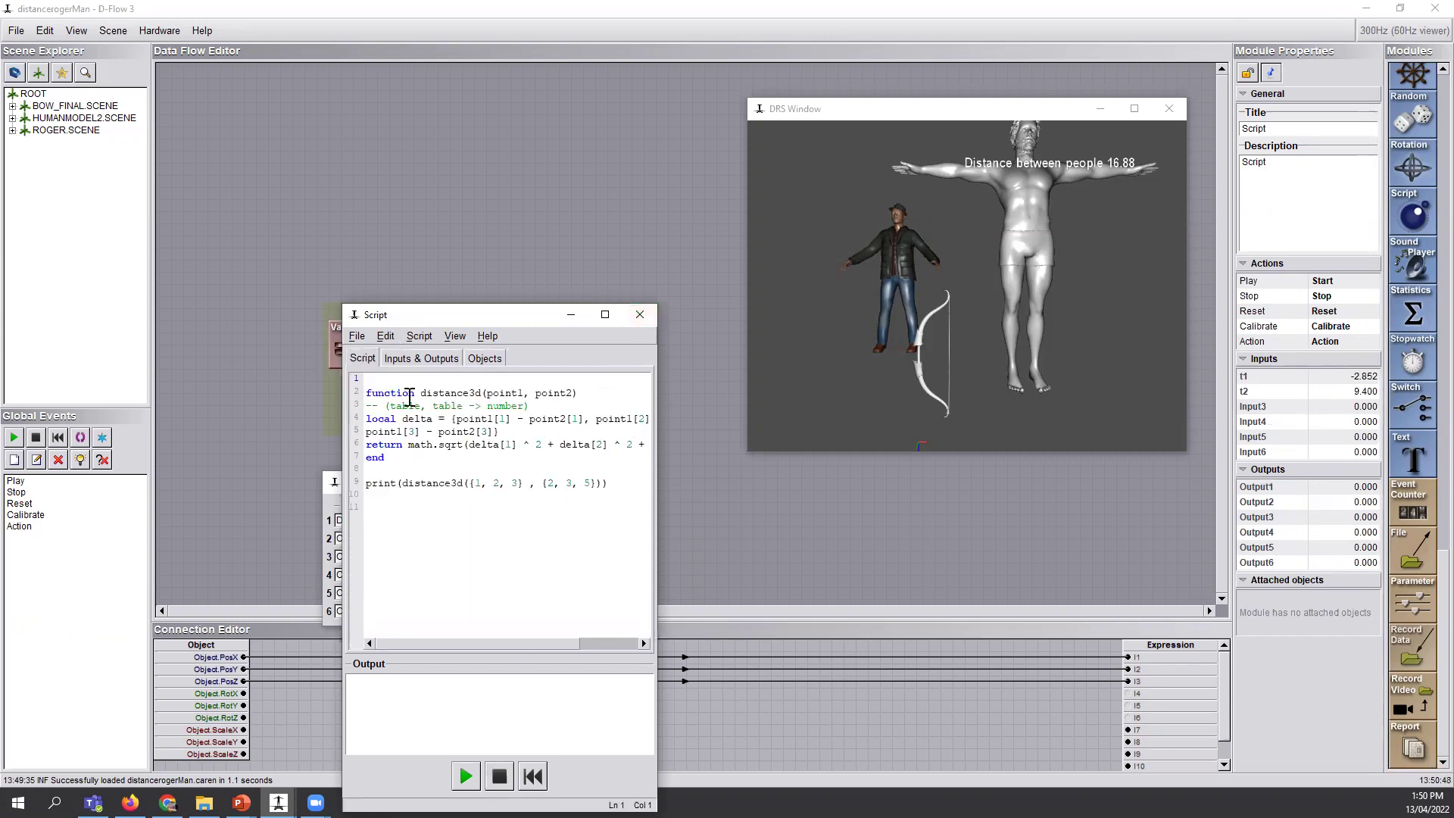
pyautogui.click(463, 774)
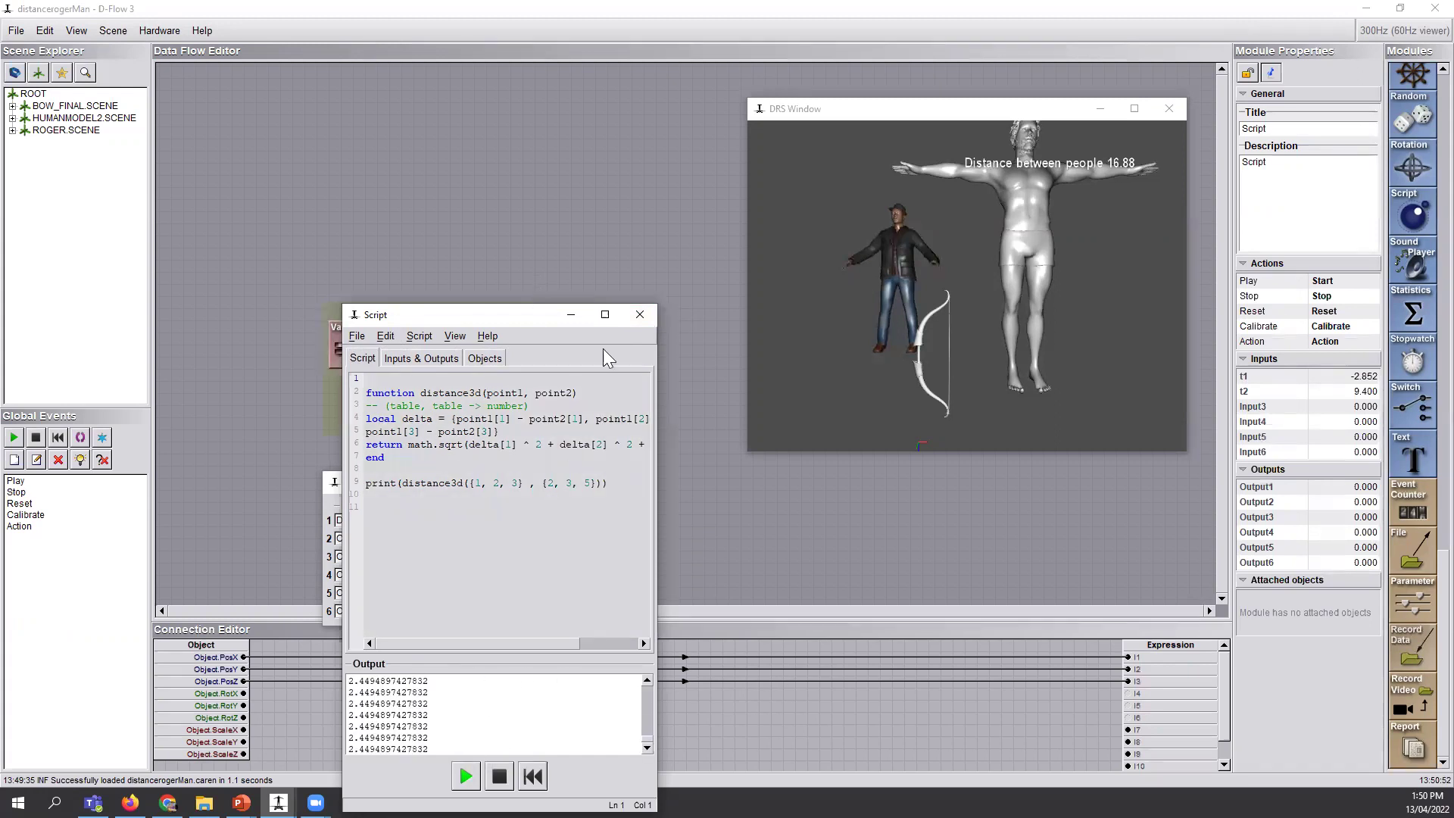
# Move the white figure to 4.196, -3.426 with the Valuator's 2D pad, changing distance to 13.93.
pyautogui.click(633, 320)
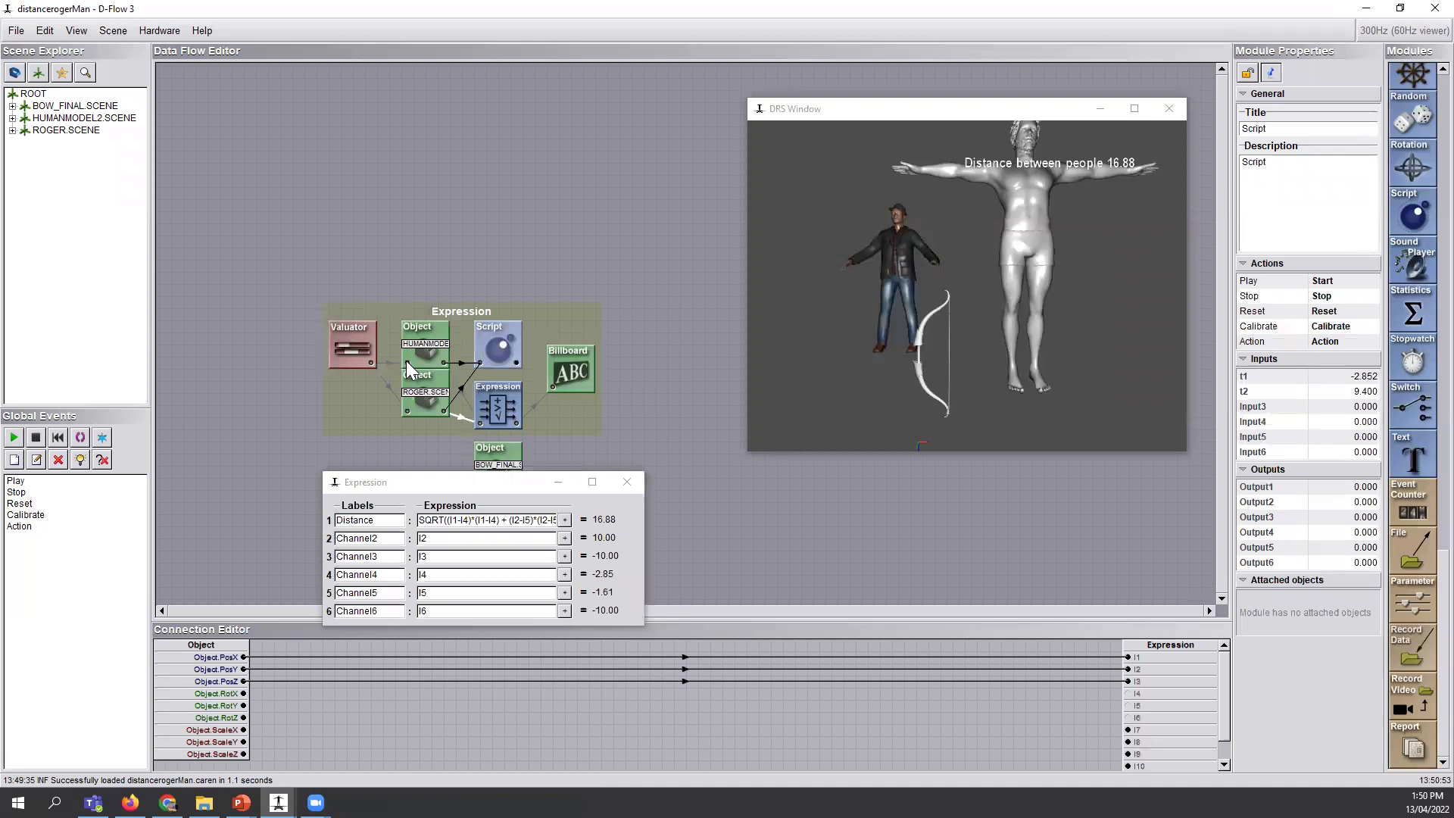
pyautogui.doubleClick(374, 347)
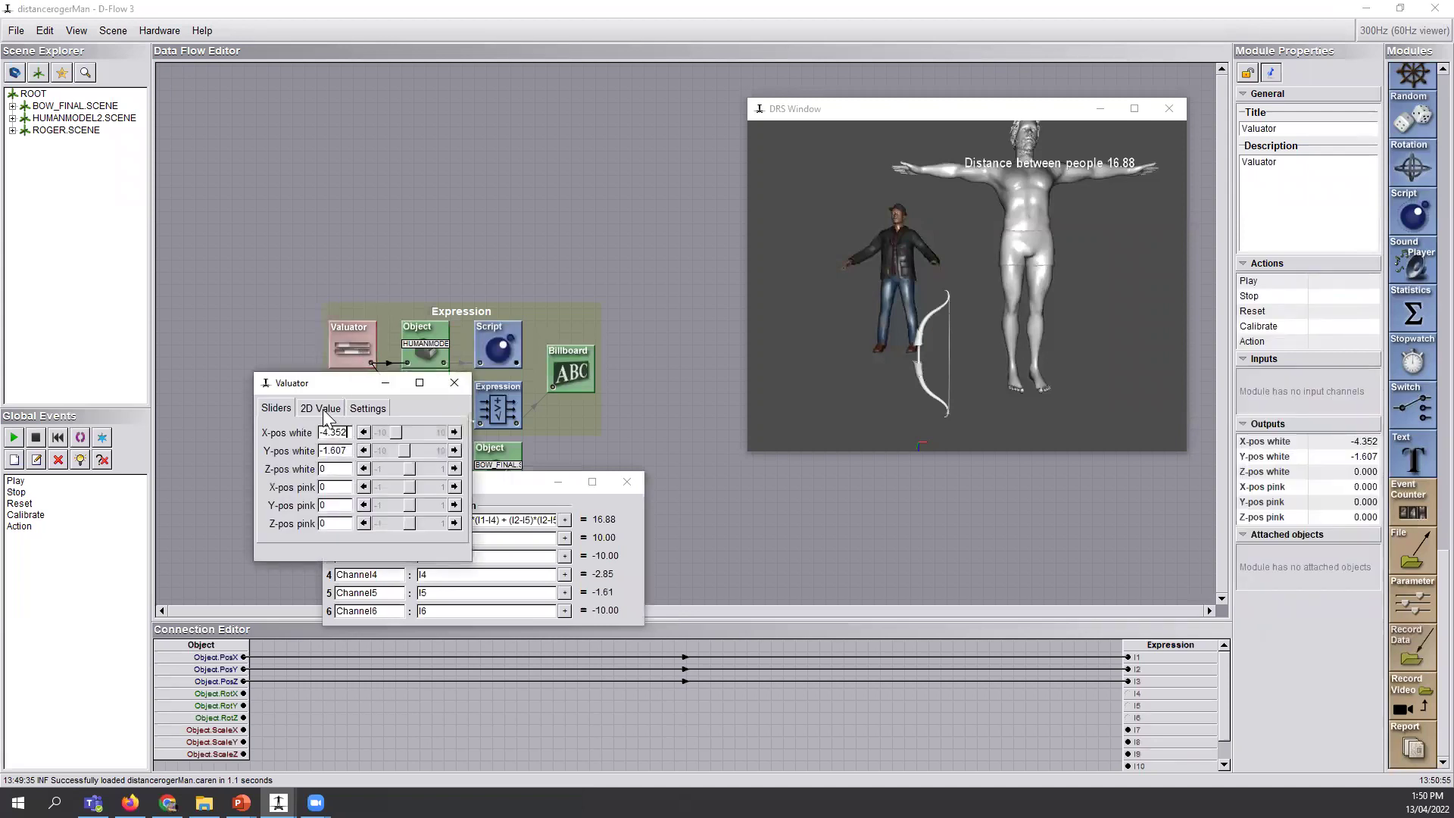
pyautogui.click(321, 408)
pyautogui.moveTo(348, 486)
pyautogui.mouseDown()
pyautogui.moveTo(393, 510)
pyautogui.moveTo(379, 487)
pyautogui.moveTo(342, 489)
pyautogui.mouseUp()
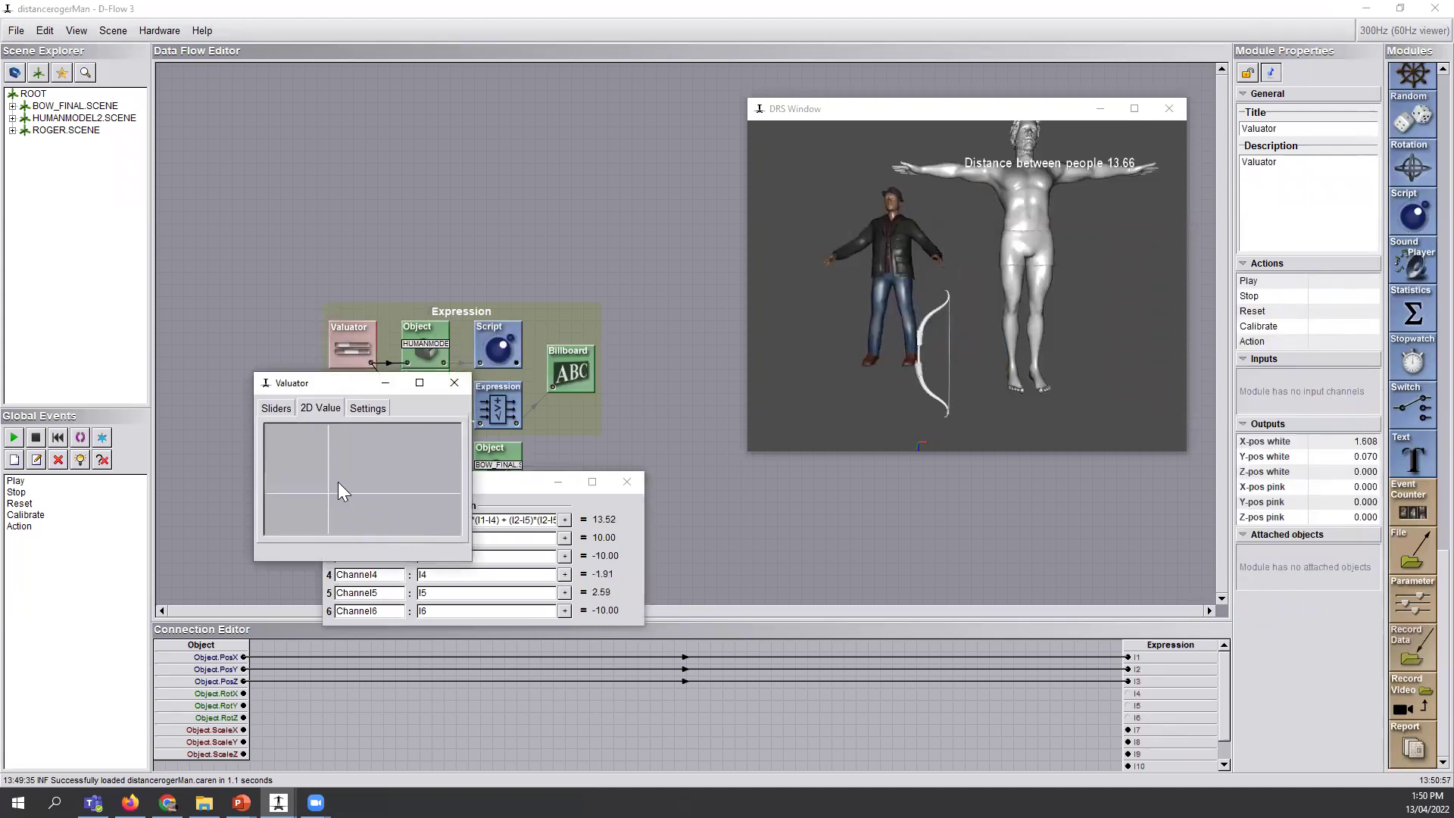
pyautogui.click(988, 241)
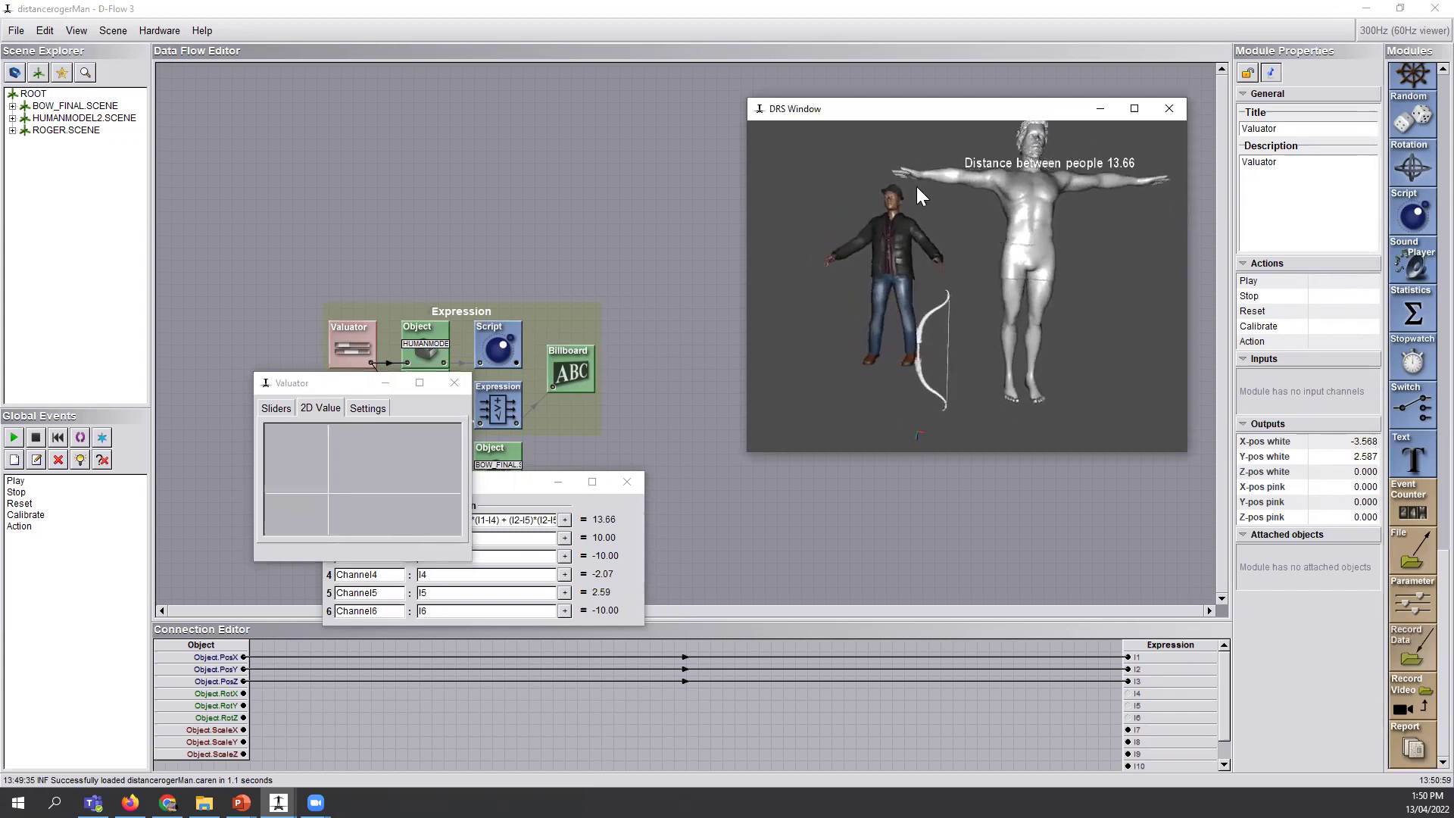
pyautogui.click(413, 463)
pyautogui.click(454, 382)
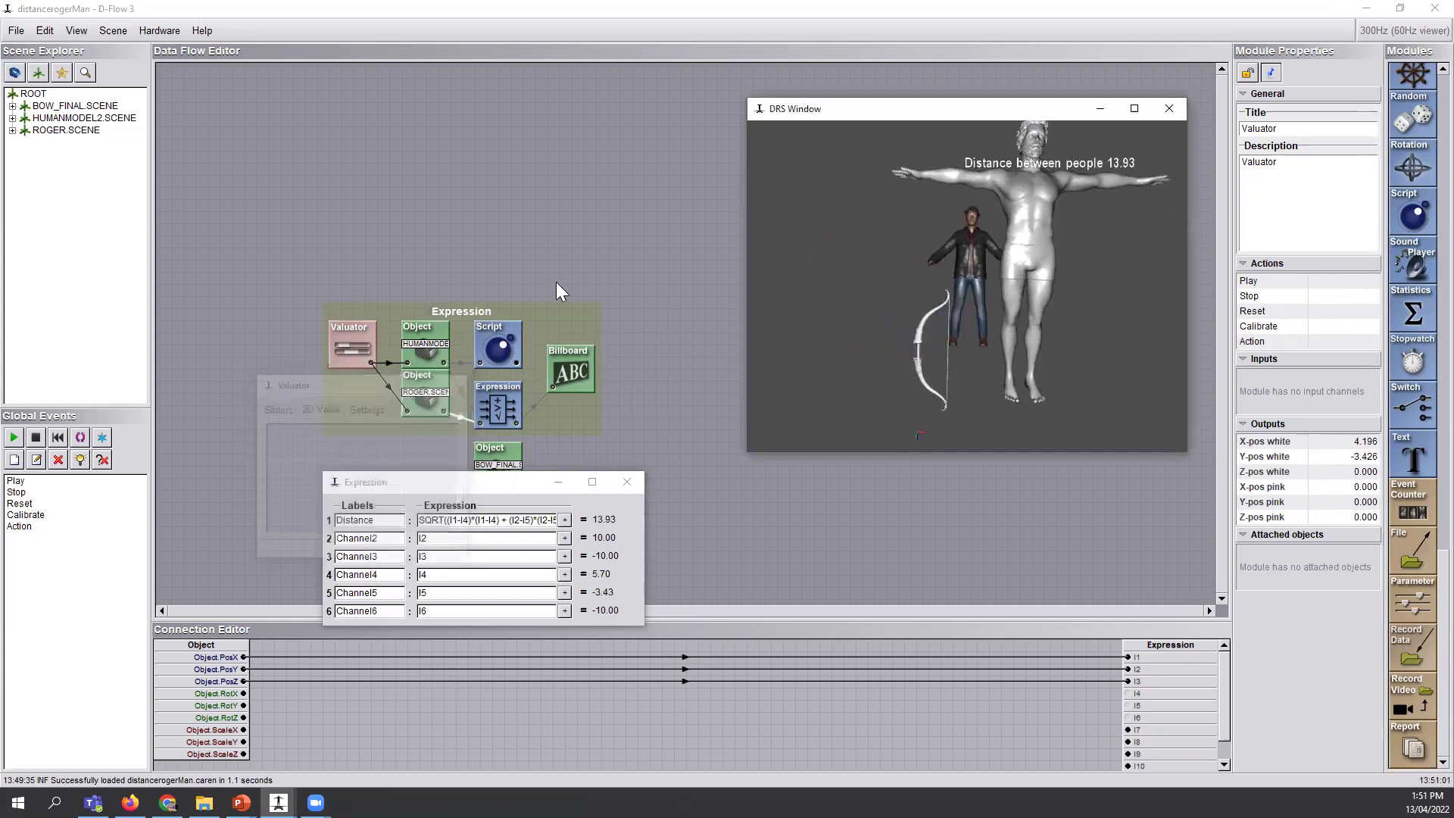
pyautogui.click(252, 752)
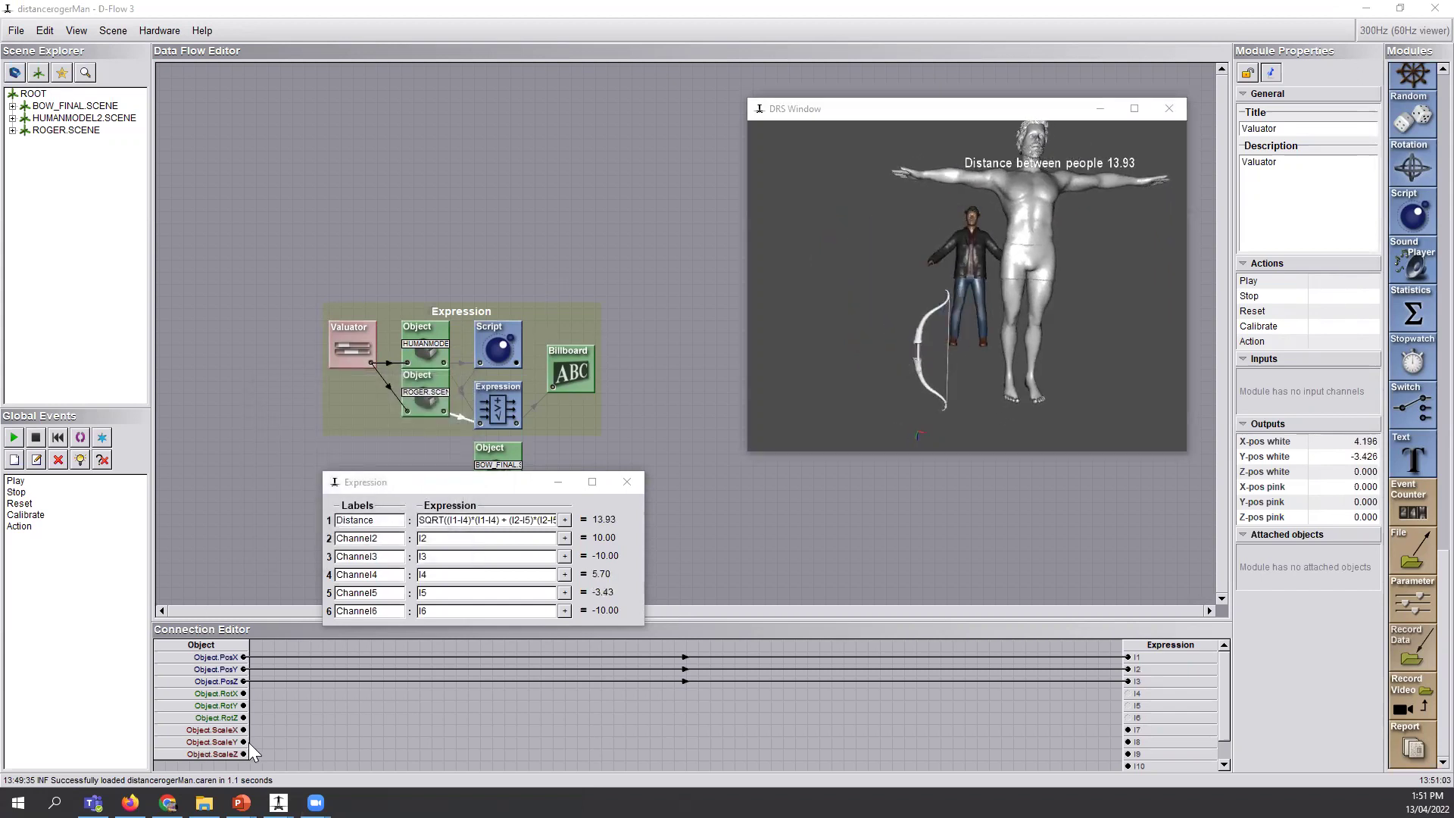